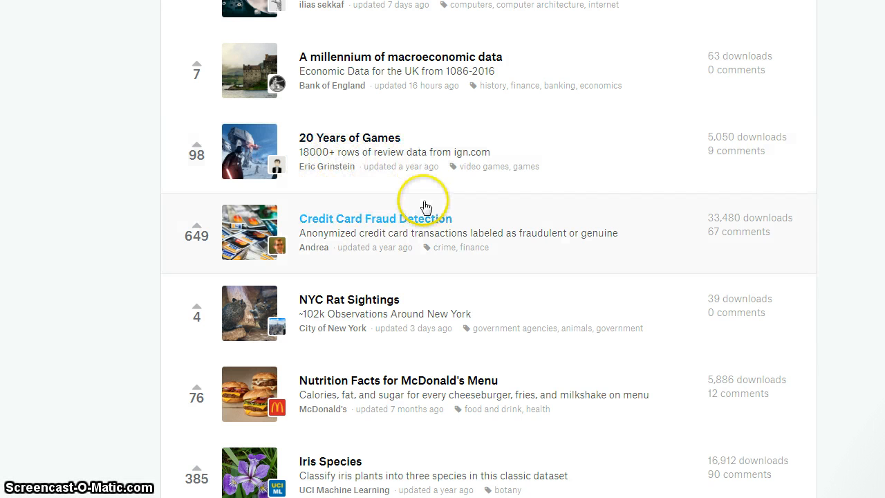
# Open the 20 Years of Games dataset and examine all columns in the ign.csv preview.
pyautogui.click(358, 144)
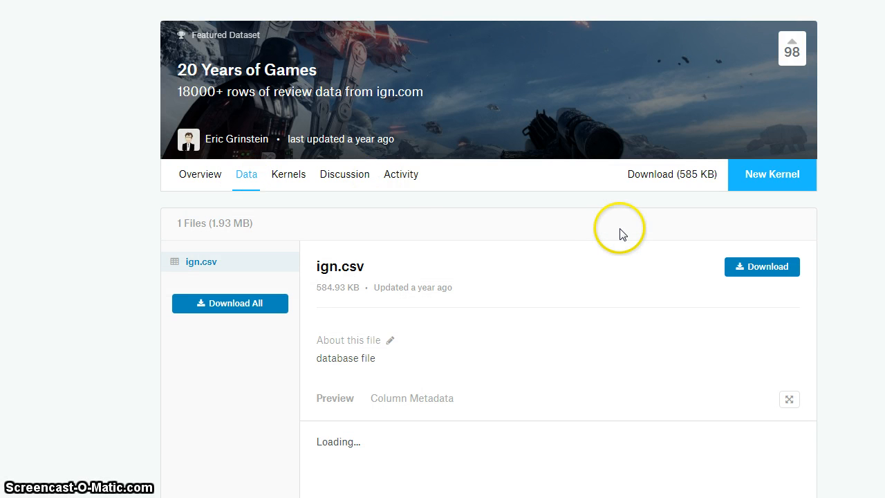
pyautogui.scroll(-4, 214, 381)
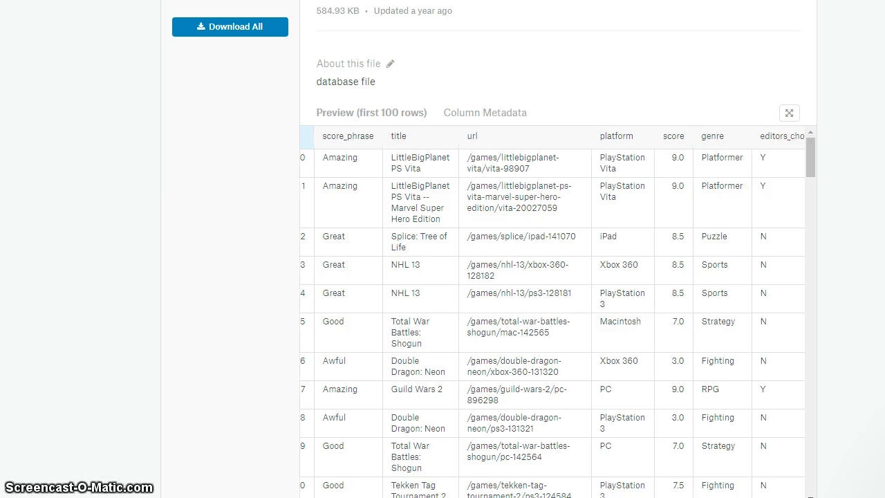
pyautogui.hscroll(3, 552, 311)
pyautogui.hscroll(1, 552, 311)
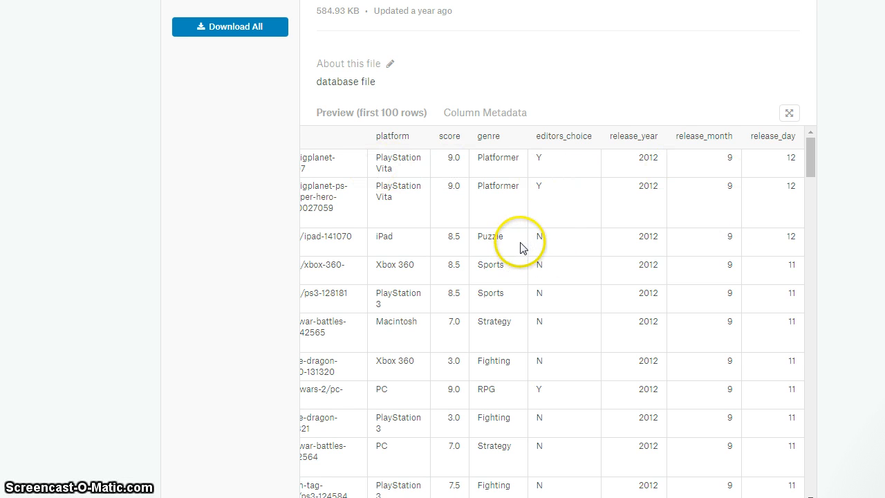
pyautogui.hscroll(-5, 553, 311)
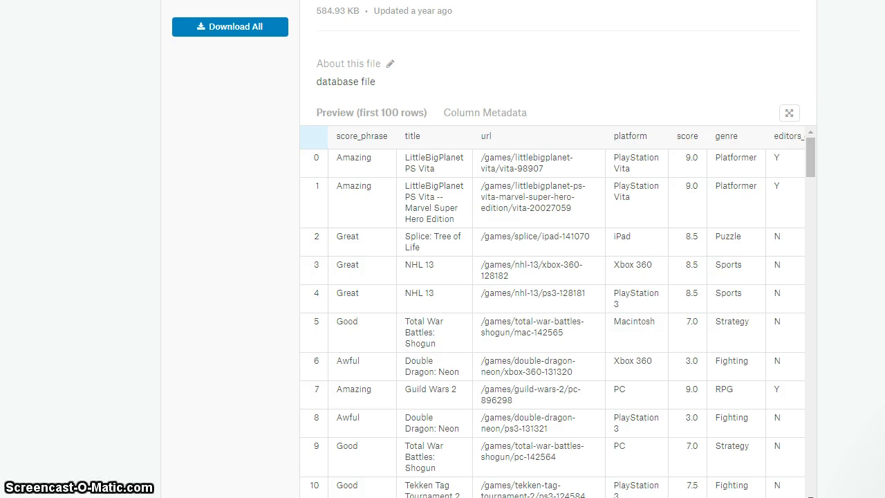
pyautogui.scroll(3, 135, 254)
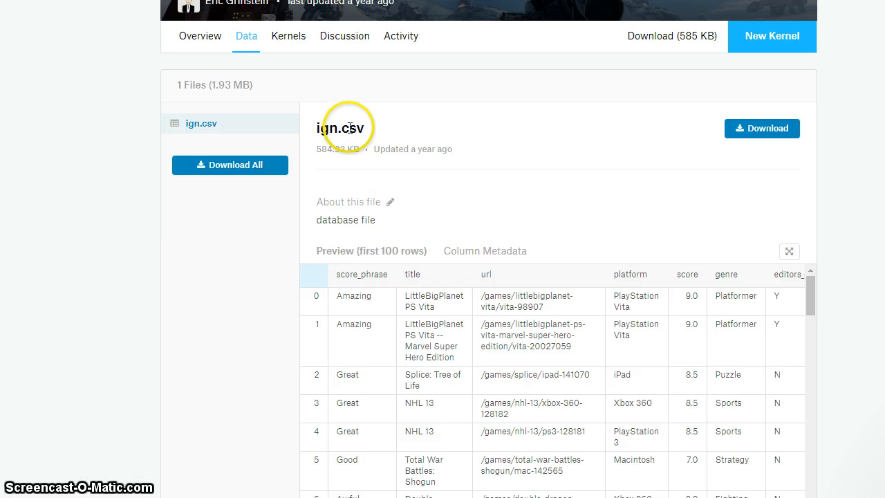
pyautogui.doubleClick(352, 127)
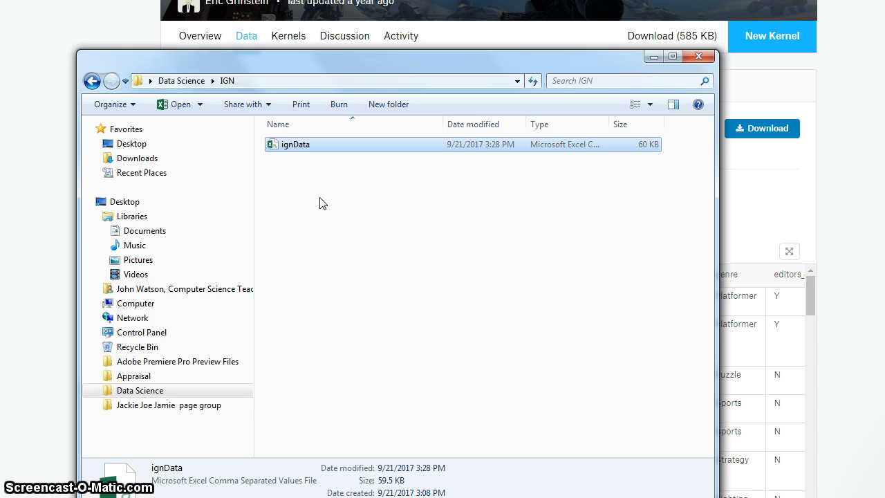
# Switch to Microsoft Access and create a blank database.
pyautogui.click(318, 497)
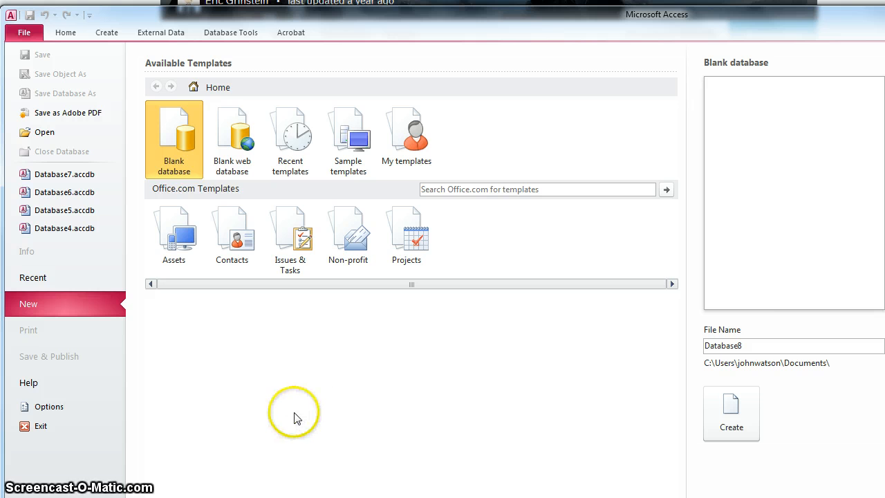
pyautogui.doubleClick(169, 124)
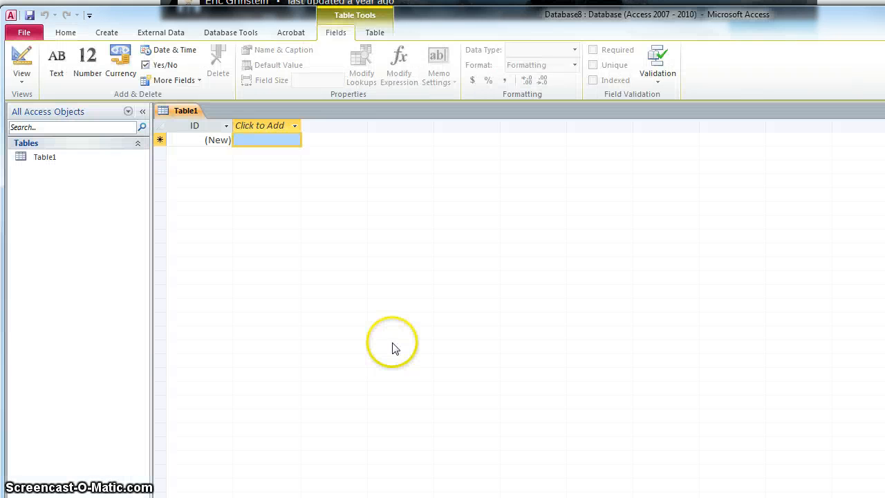
# Start a text file import and choose ignData.csv from the desktop's Data Science\IGN folder as the source.
pyautogui.click(158, 33)
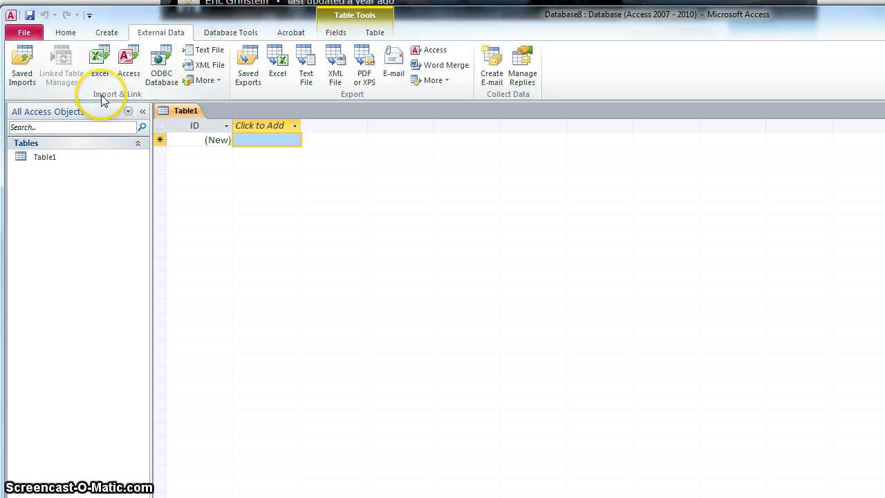
pyautogui.click(208, 53)
pyautogui.click(856, 230)
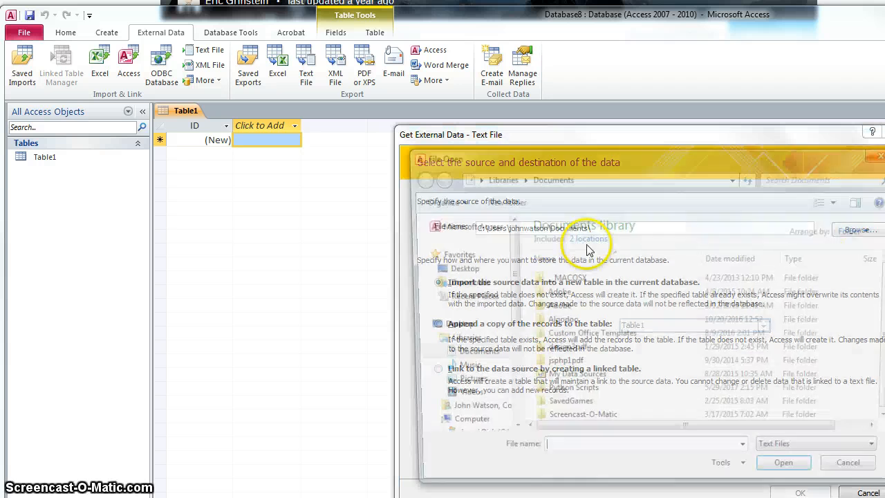
pyautogui.click(454, 269)
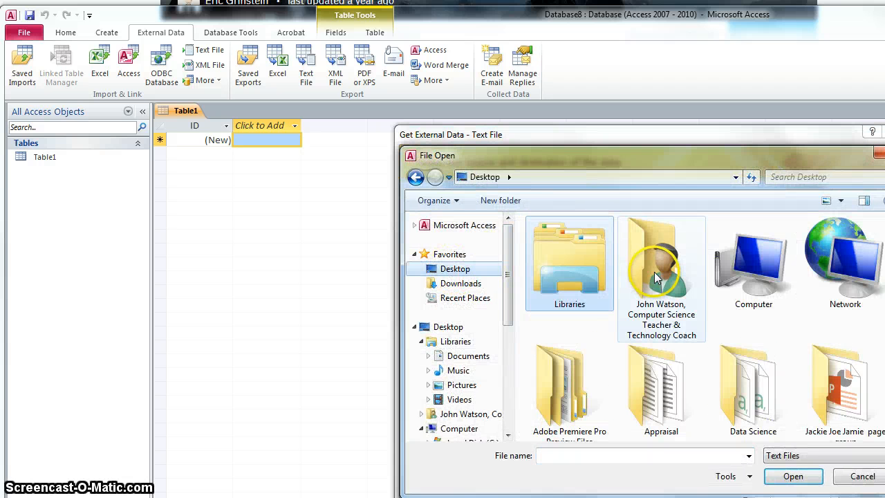
pyautogui.doubleClick(717, 408)
pyautogui.doubleClick(554, 240)
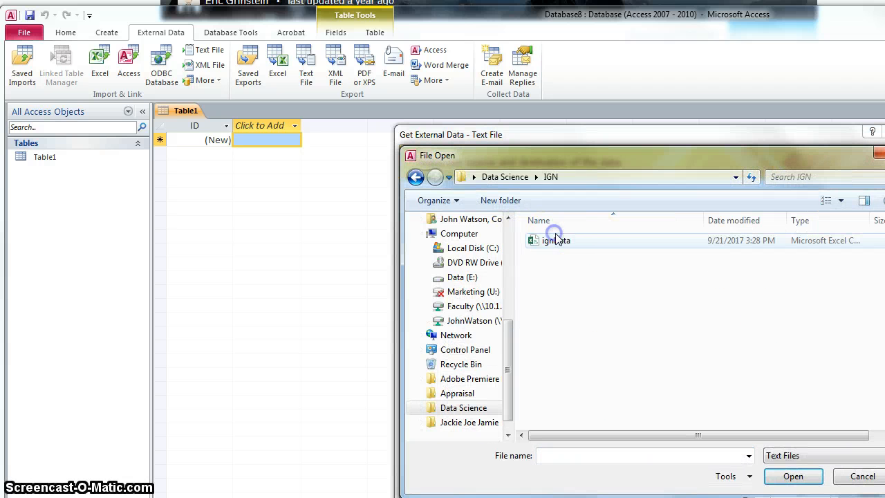
pyautogui.click(555, 241)
pyautogui.click(796, 479)
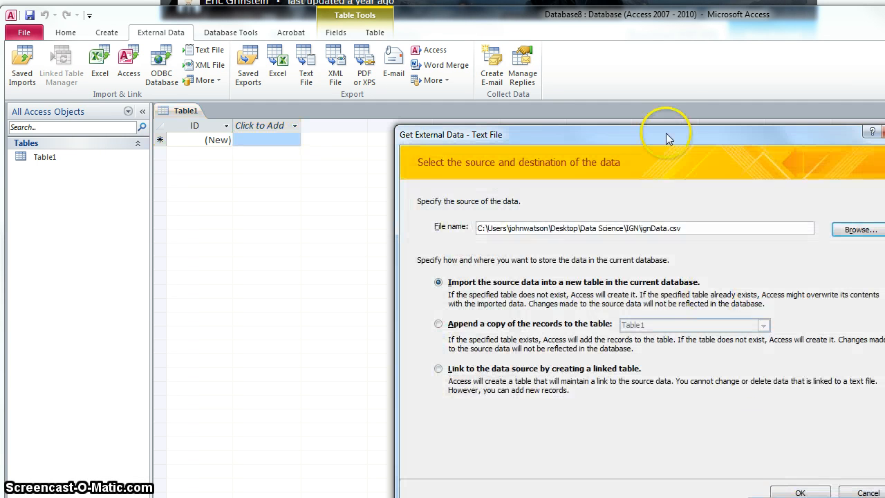
# Import the source data into a new table in the current database, using the Delimited format.
pyautogui.moveTo(666, 133); pyautogui.dragTo(421, 60)
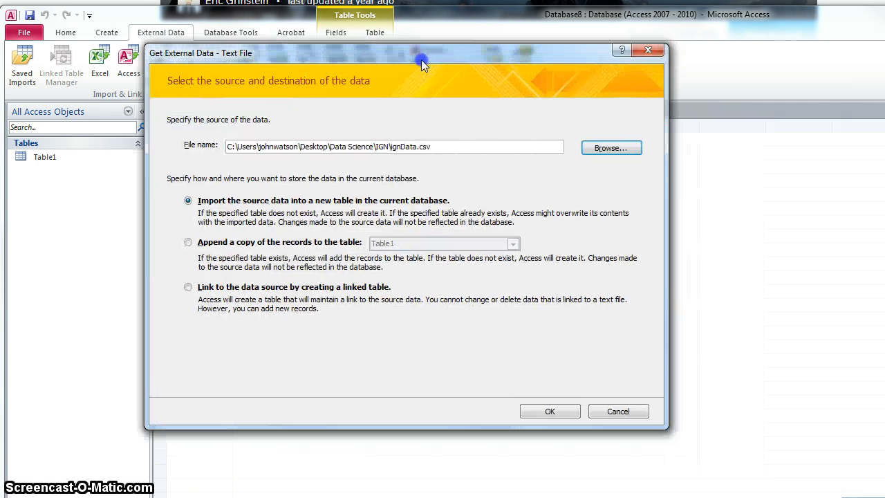
pyautogui.click(551, 412)
pyautogui.moveTo(643, 104); pyautogui.dragTo(337, 64)
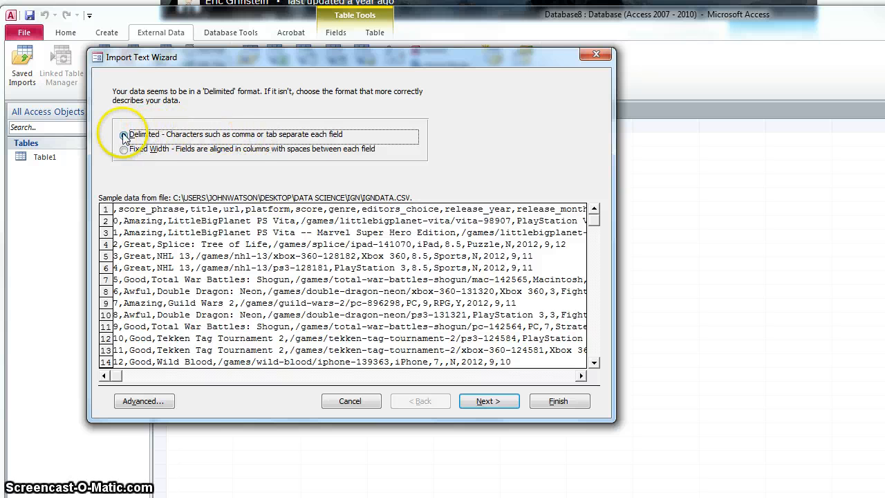
pyautogui.click(492, 402)
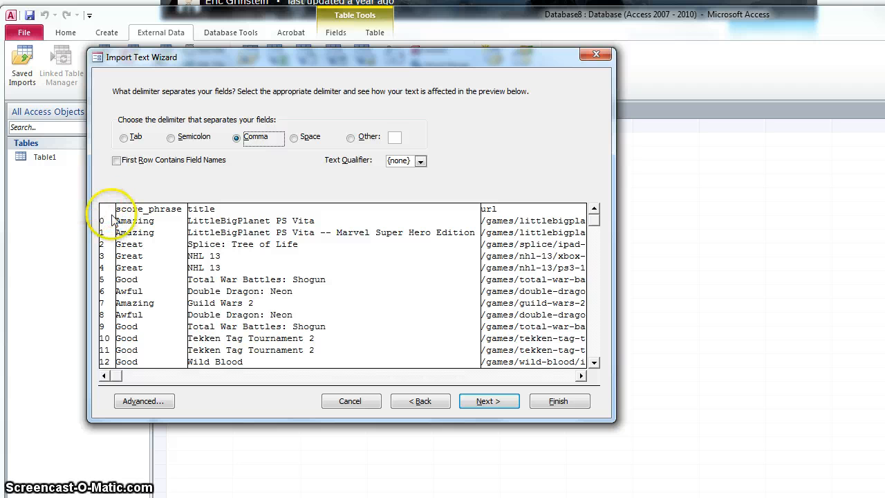
pyautogui.click(488, 401)
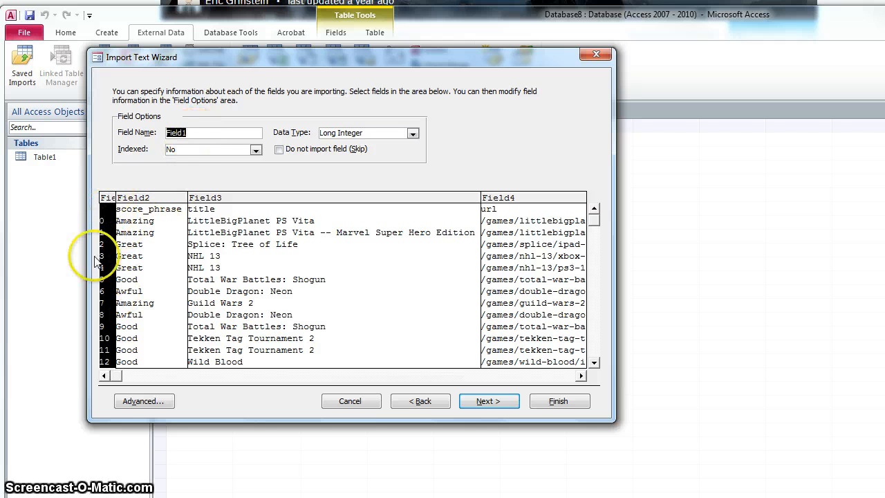
pyautogui.click(279, 149)
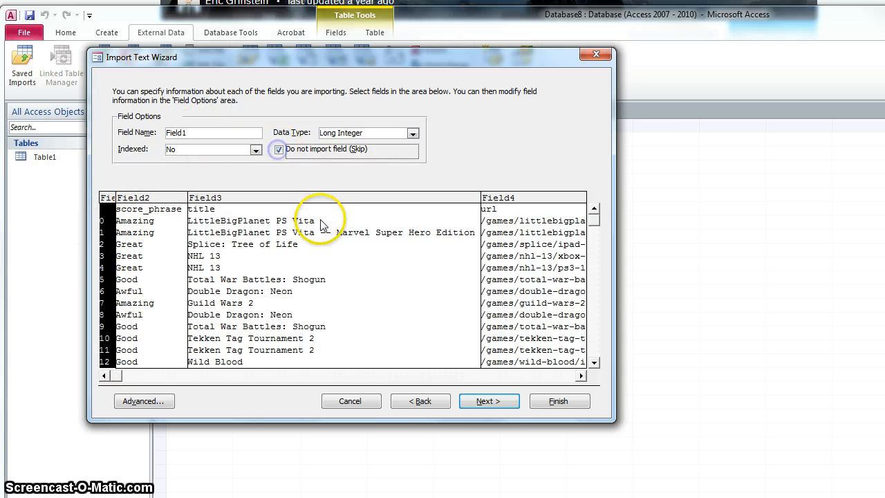
pyautogui.click(153, 197)
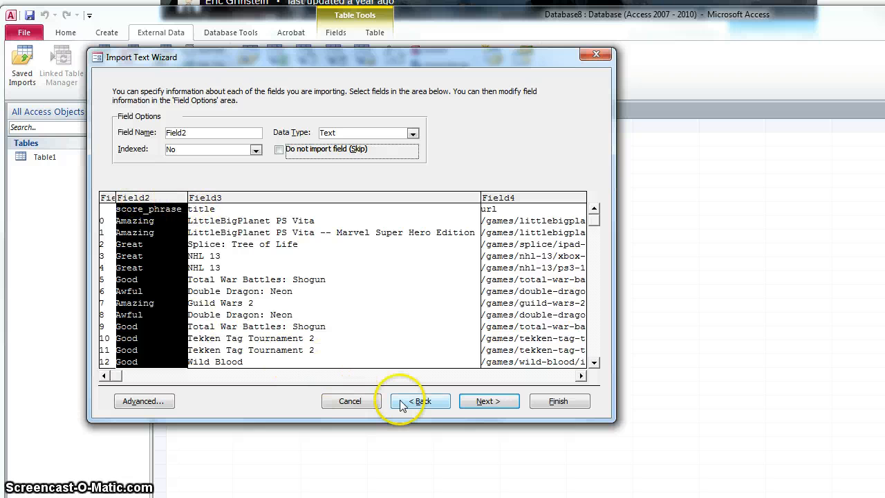
pyautogui.click(421, 401)
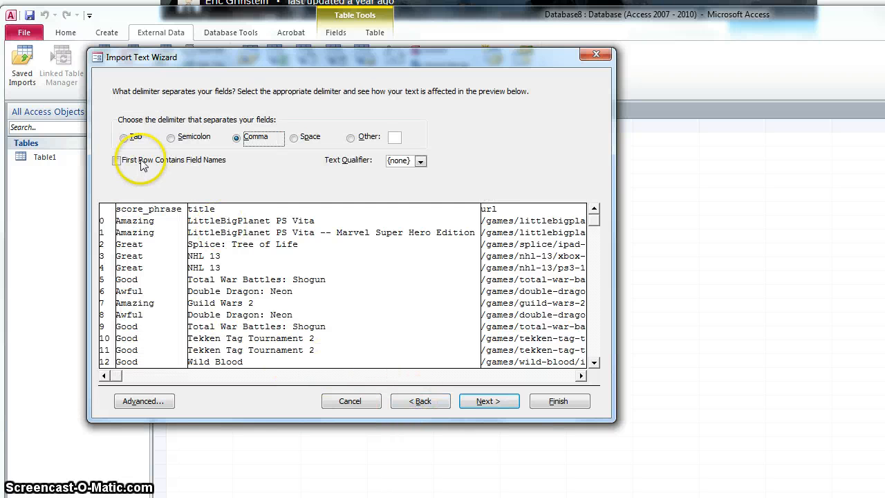
# Mark the first row as containing field names, keep the comma delimiter, and continue to the field options.
pyautogui.click(117, 161)
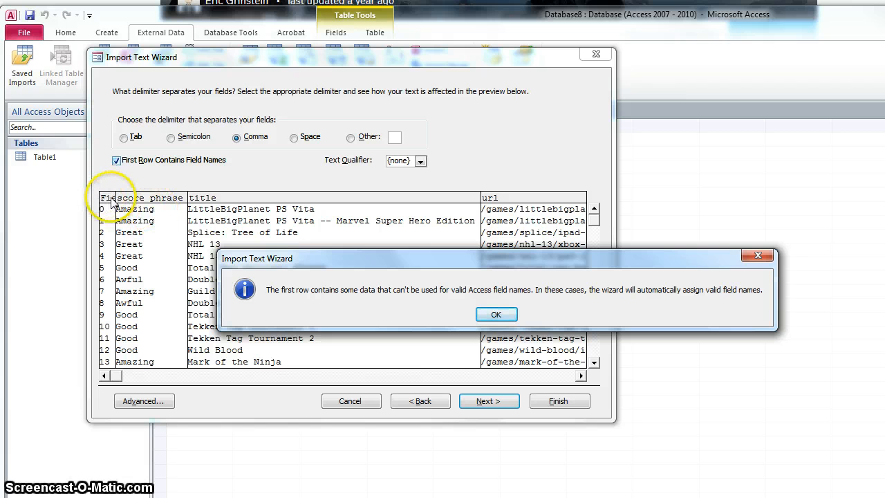
pyautogui.click(495, 315)
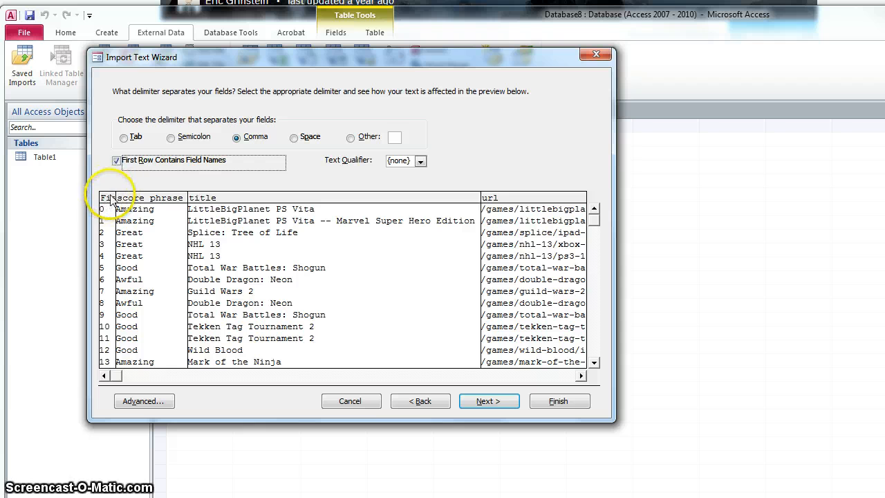
pyautogui.click(505, 403)
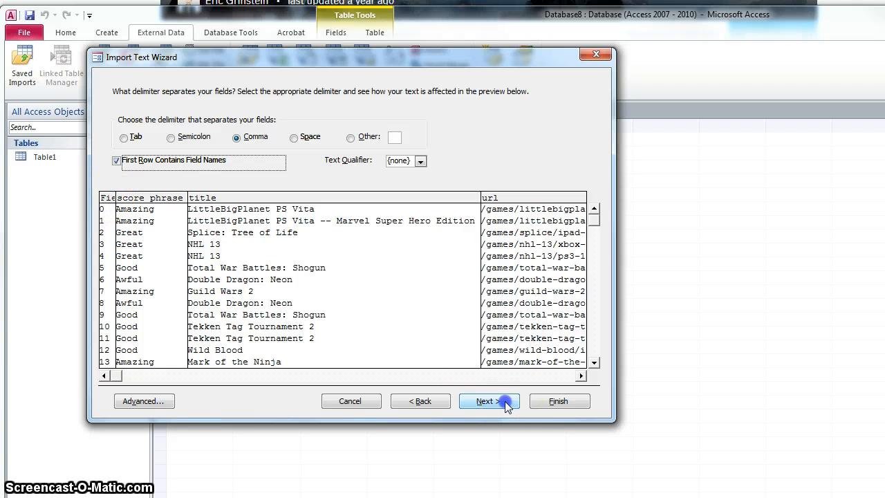
# Exclude the Field1 index column and the url field from the import, keeping score_phrase and title.
pyautogui.click(107, 205)
pyautogui.click(279, 150)
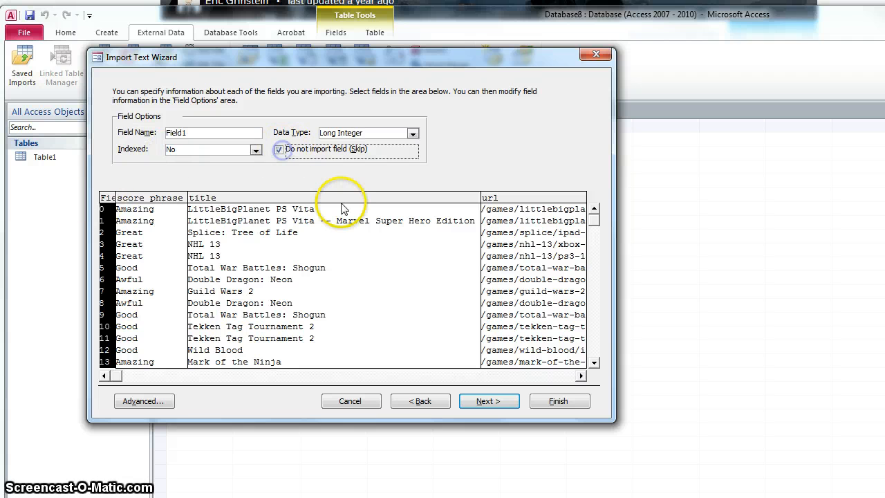
pyautogui.click(159, 200)
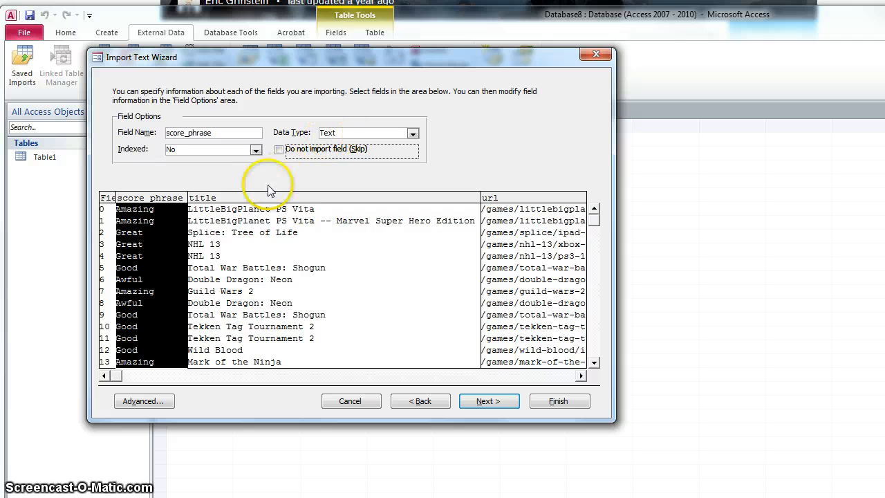
pyautogui.click(240, 201)
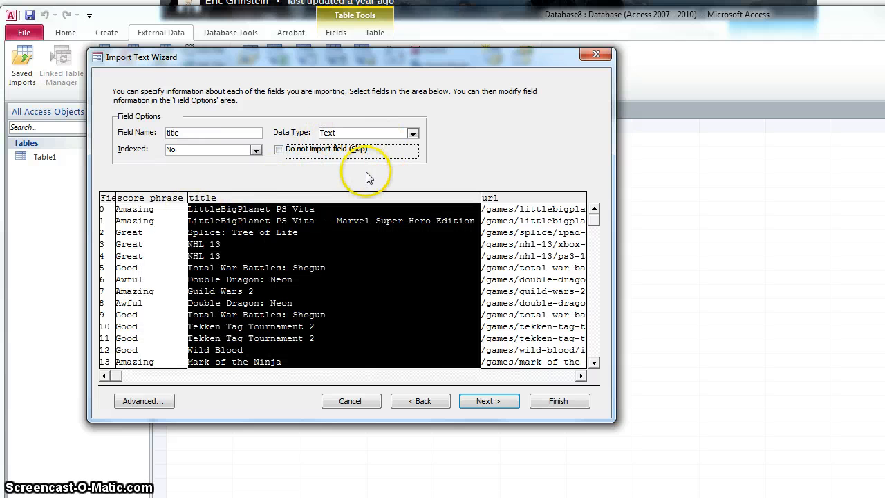
pyautogui.click(559, 377)
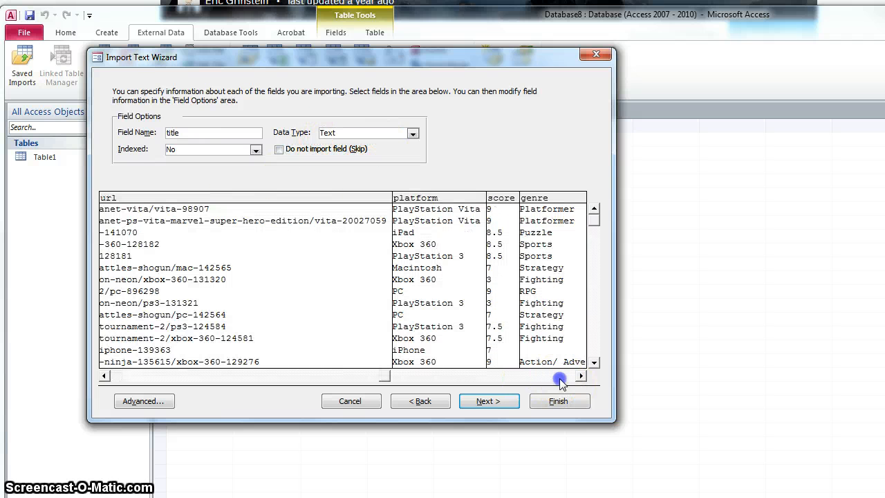
pyautogui.click(168, 200)
pyautogui.click(279, 150)
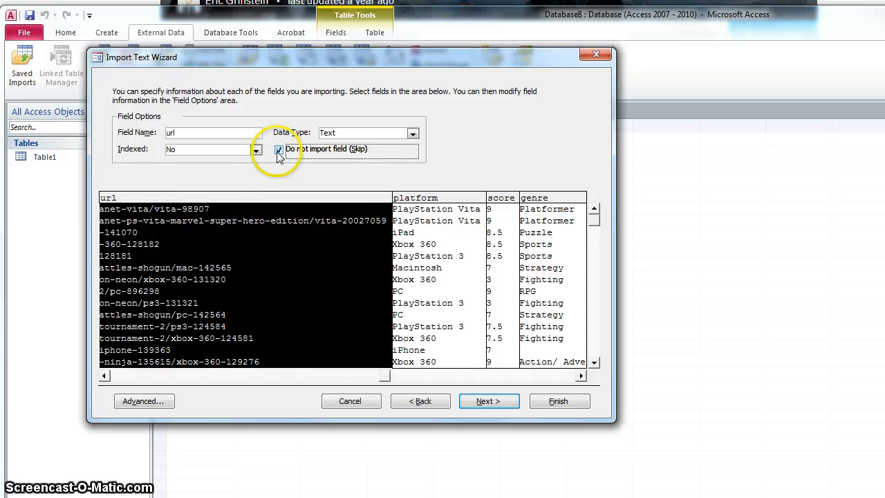
# Review the name and data type of the platform, score, genre, editors_choice, release_year, release_month and release_day fields.
pyautogui.click(437, 202)
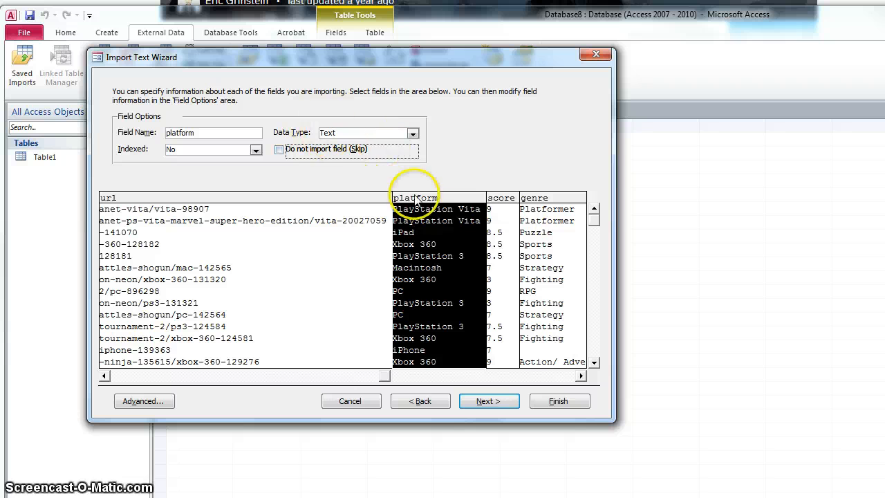
pyautogui.click(499, 197)
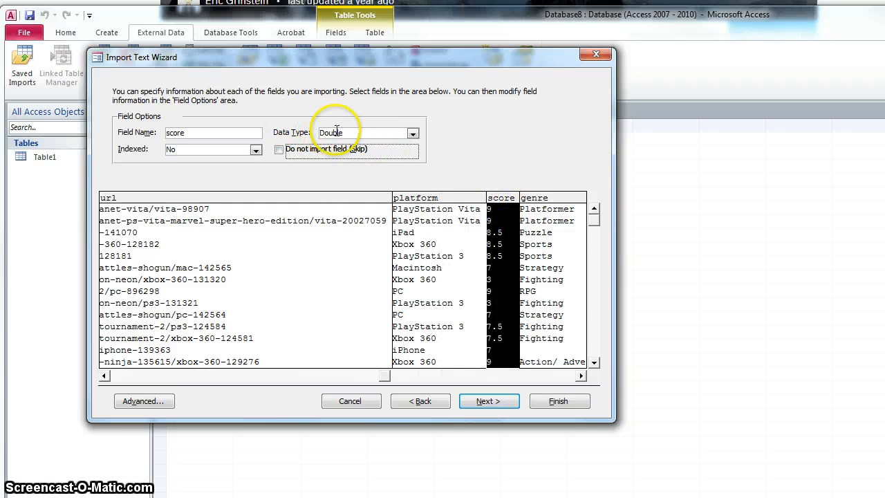
pyautogui.click(581, 375)
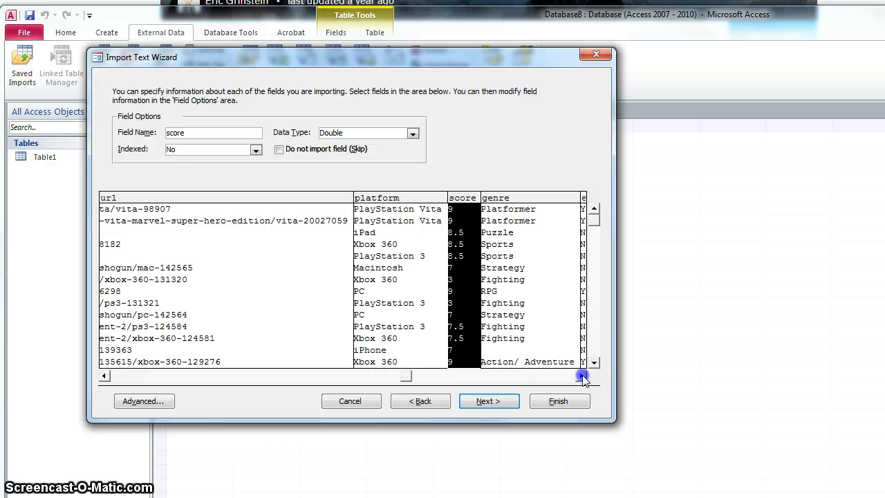
pyautogui.moveTo(583, 376); pyautogui.dragTo(583, 375)
pyautogui.click(321, 198)
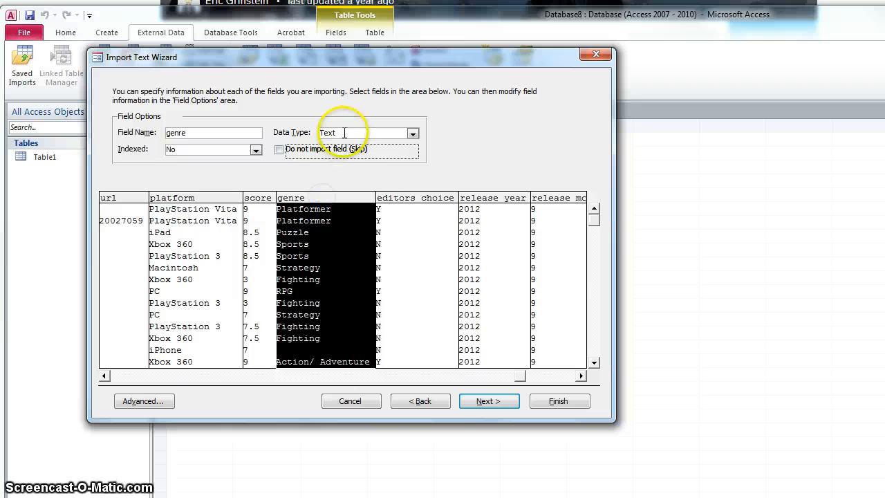
pyautogui.click(408, 199)
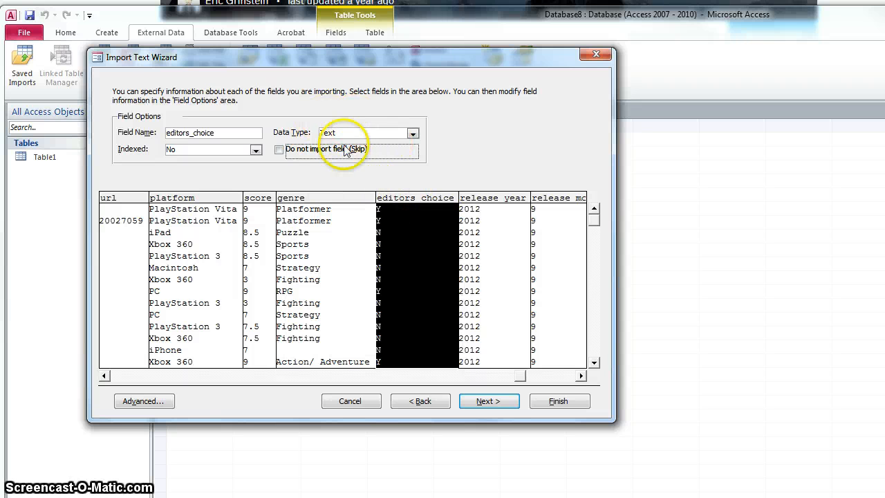
pyautogui.click(492, 199)
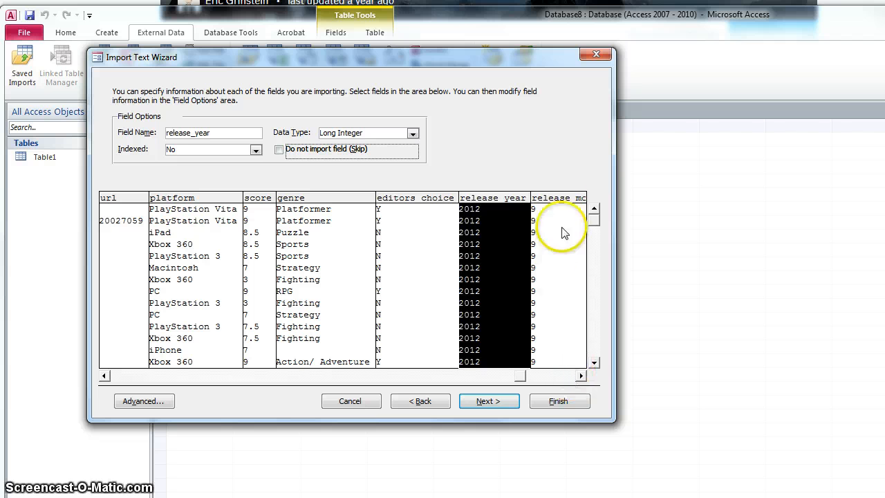
pyautogui.click(560, 199)
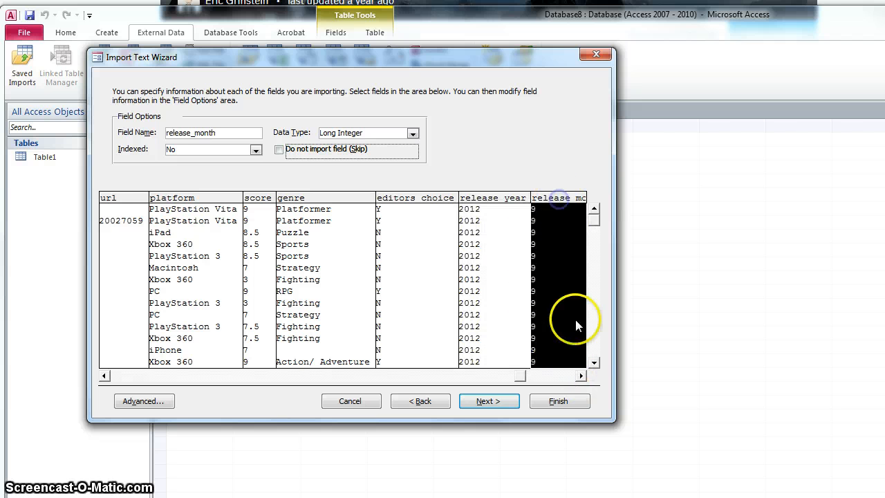
pyautogui.click(580, 376)
pyautogui.click(581, 376)
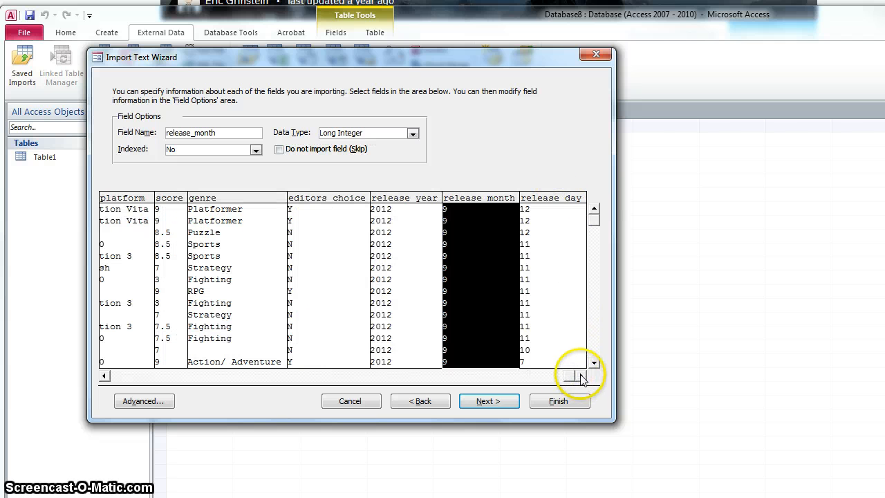
pyautogui.click(551, 257)
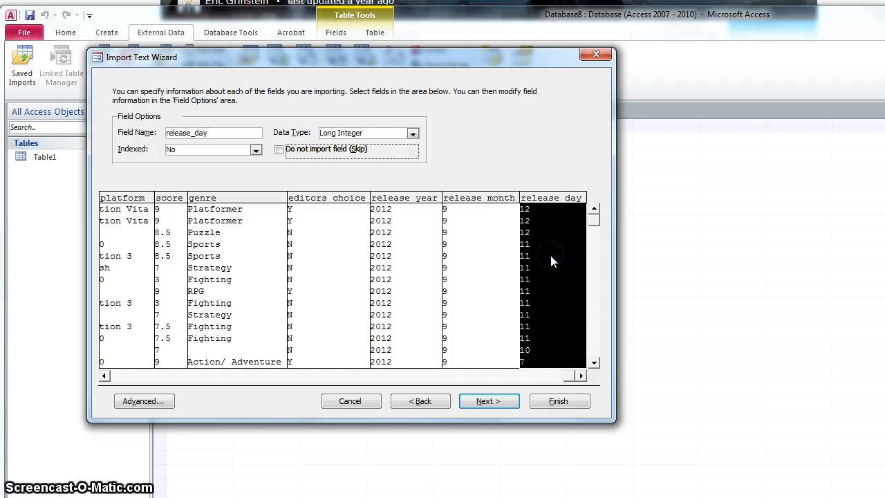
pyautogui.click(465, 209)
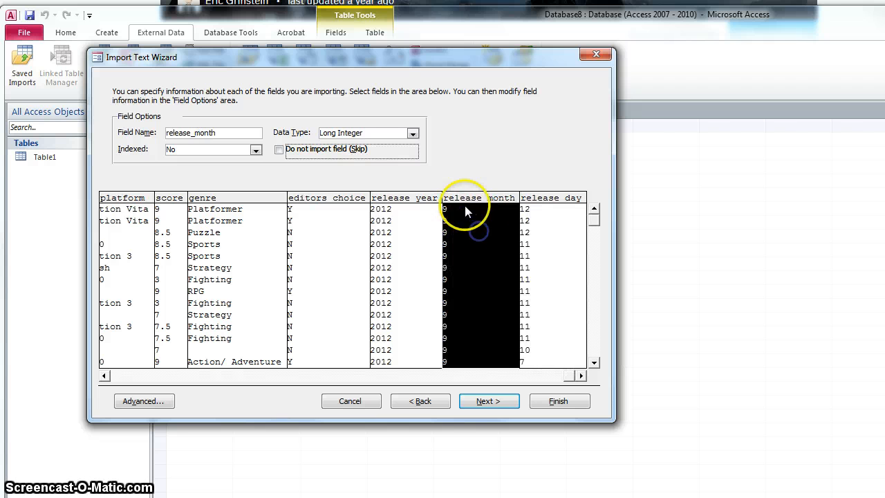
pyautogui.click(557, 253)
pyautogui.click(503, 248)
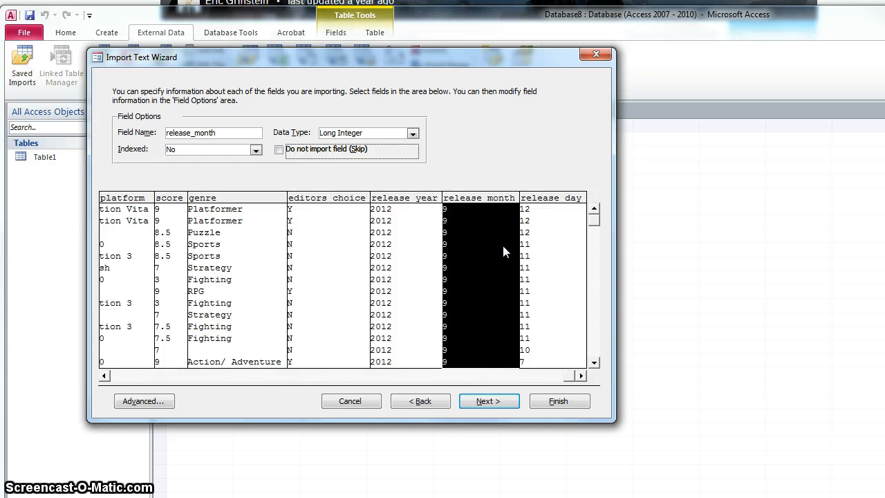
# Accept the field options and let Access add the primary key to the new table.
pyautogui.click(494, 401)
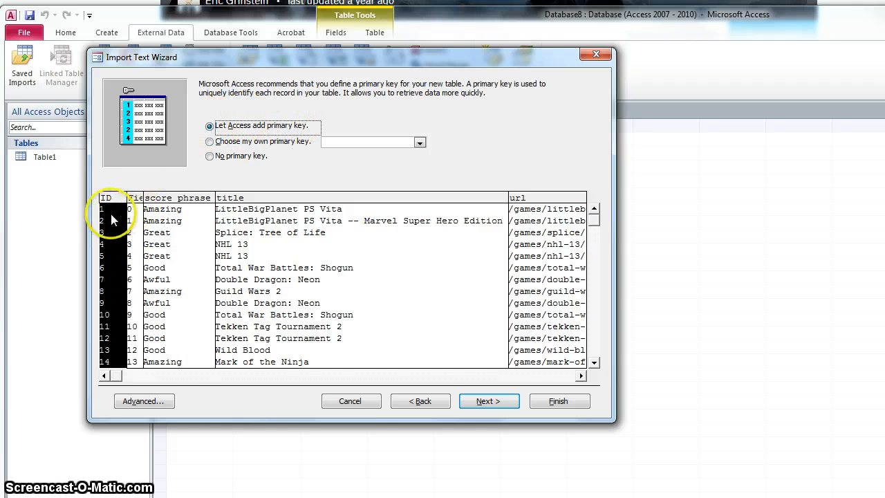
pyautogui.click(488, 402)
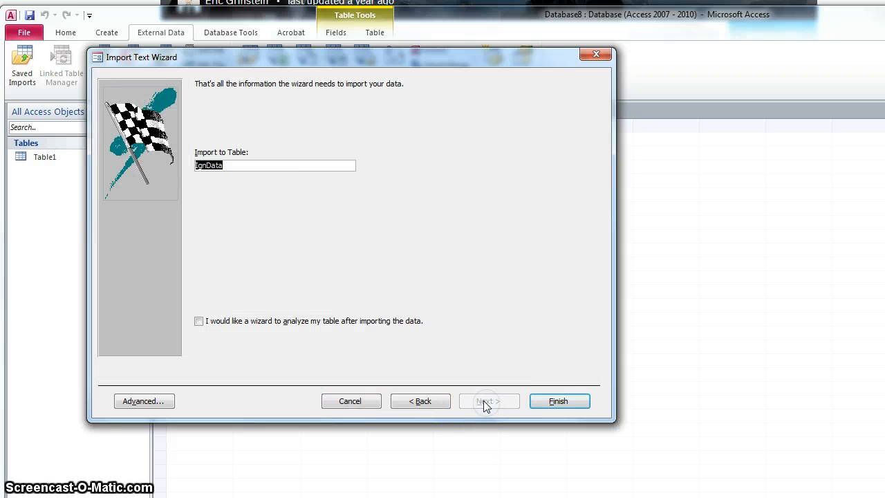
# Name the destination table tblIgnData and run the import.
pyautogui.click(229, 165)
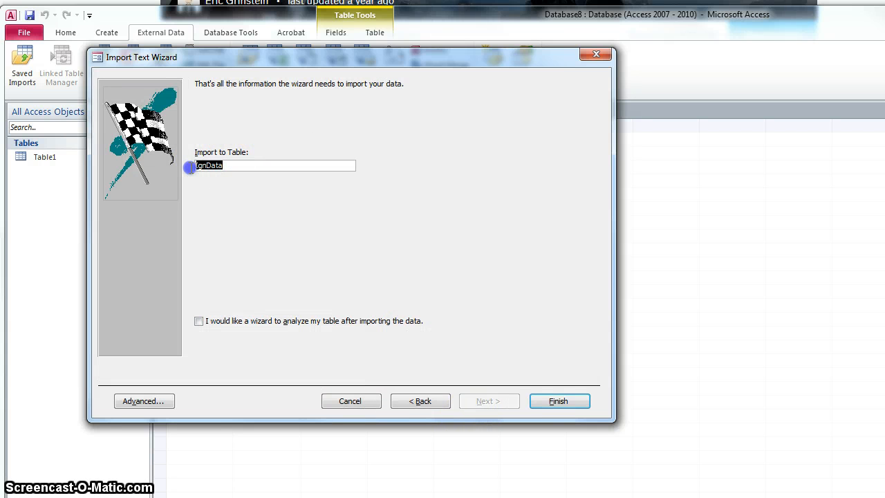
pyautogui.click(190, 168)
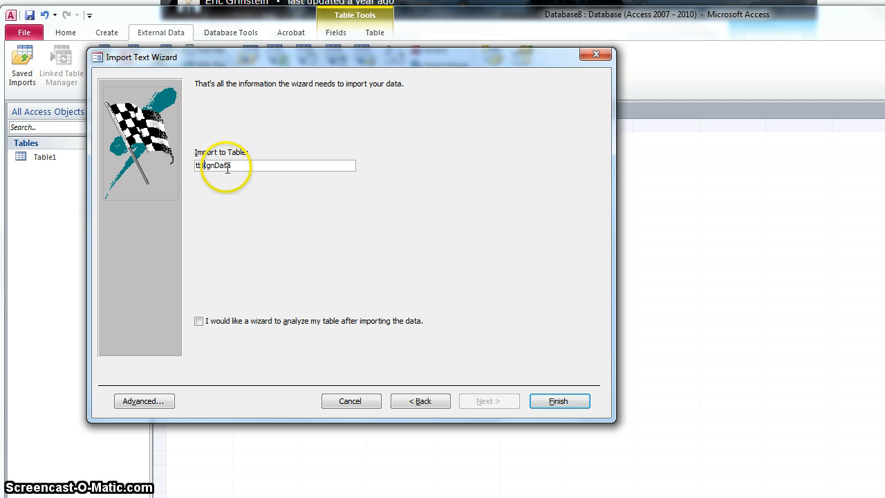
pyautogui.click(198, 165)
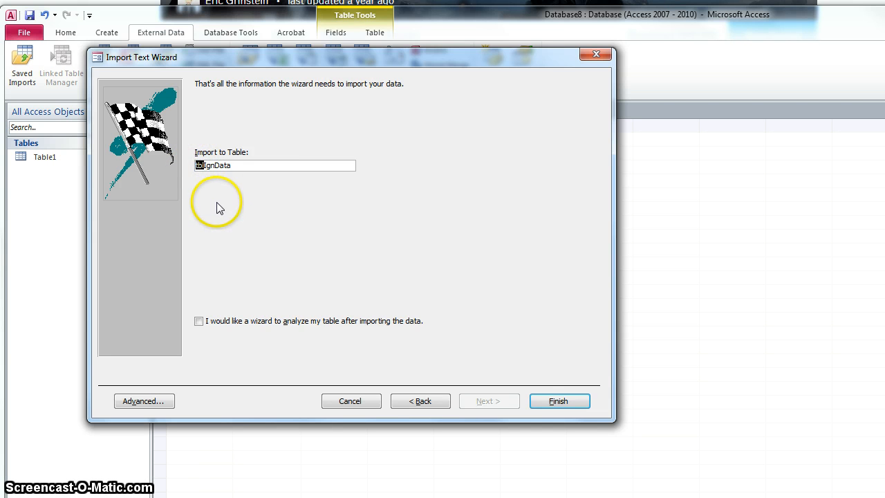
pyautogui.click(205, 165)
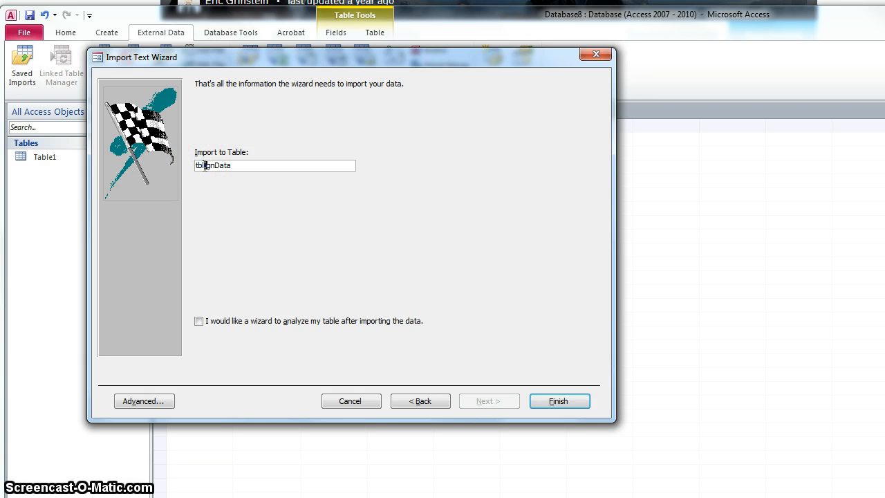
pyautogui.moveTo(197, 166); pyautogui.dragTo(204, 165)
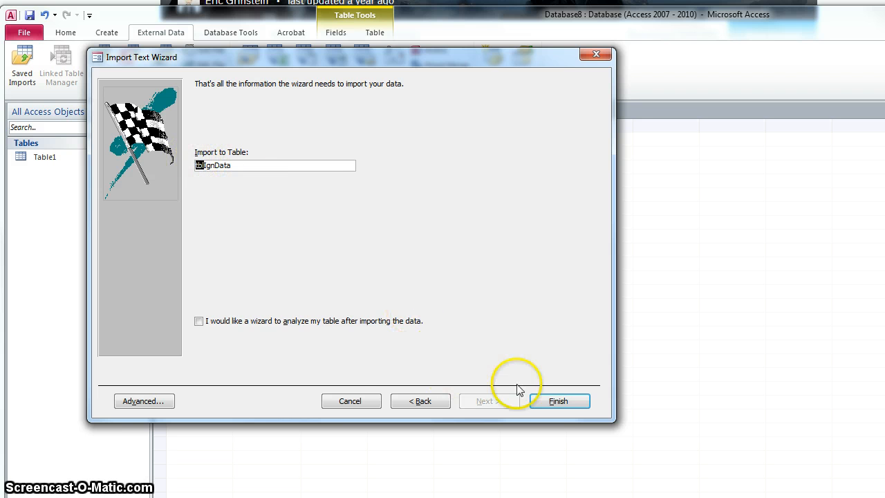
pyautogui.click(560, 403)
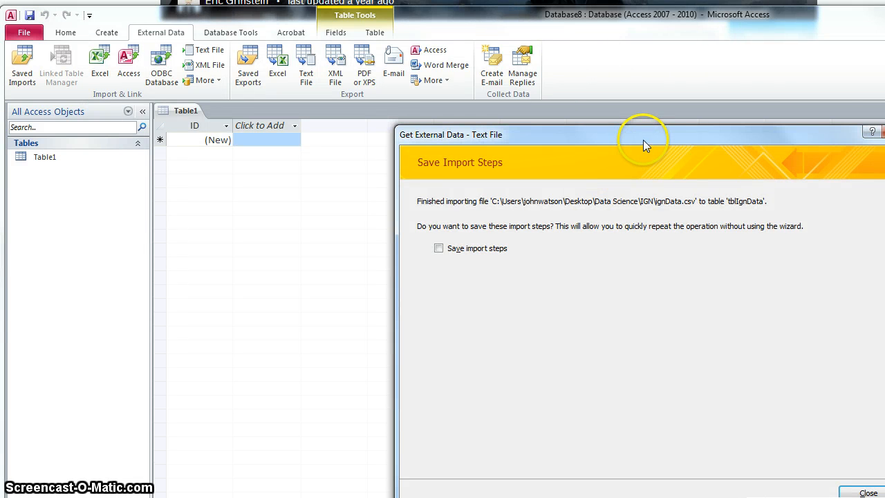
# Close the import without saving the import steps and open the tblIgnData table.
pyautogui.moveTo(643, 139); pyautogui.dragTo(401, 114)
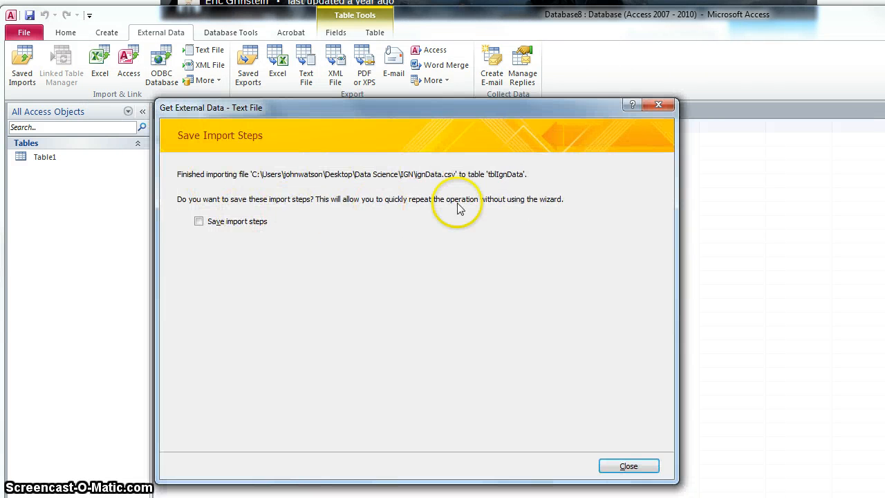
pyautogui.click(635, 467)
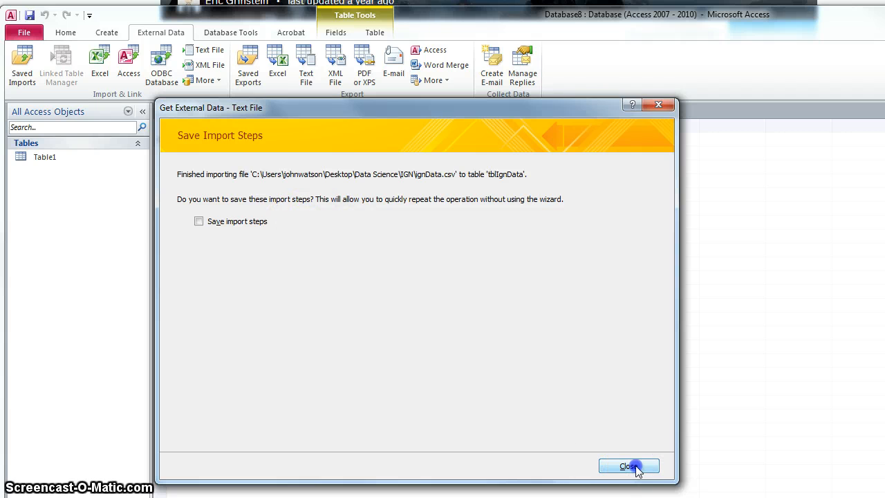
pyautogui.click(60, 175)
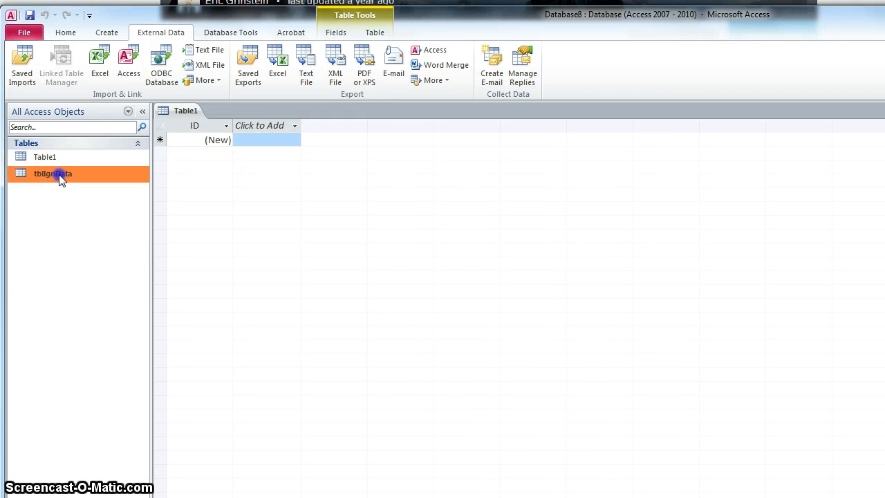
pyautogui.doubleClick(60, 175)
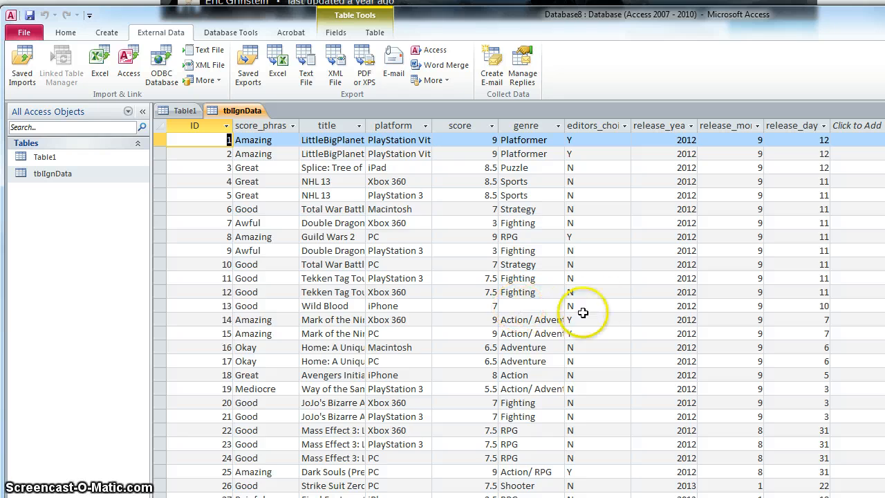
# Look through the imported records in tblIgnData and check the total number of records.
pyautogui.scroll(-20, 599, 302)
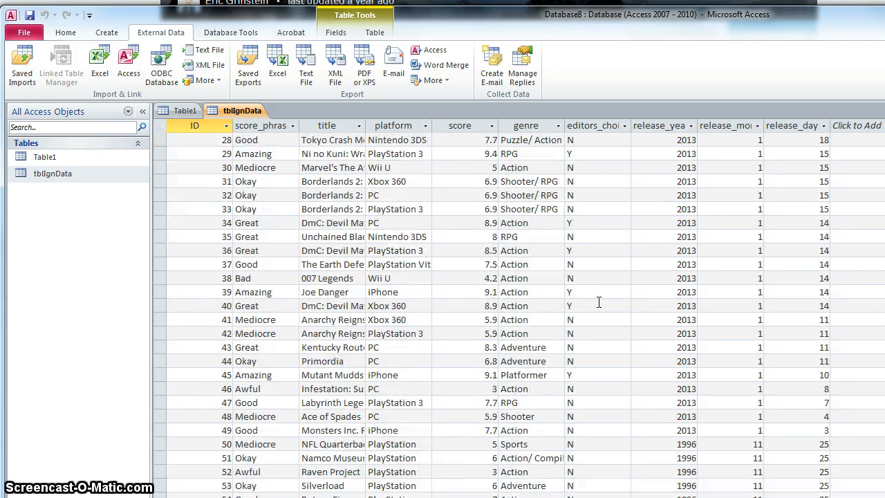
pyautogui.scroll(-20, 598, 302)
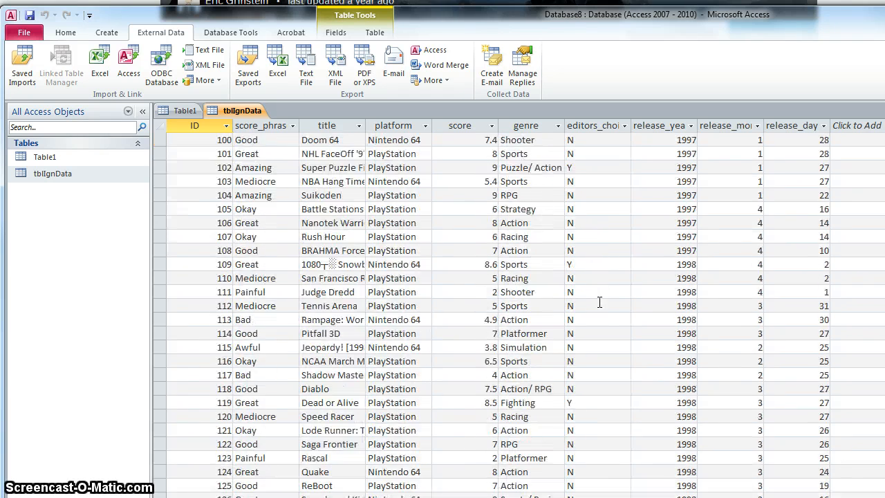
pyautogui.scroll(-6, 599, 302)
pyautogui.scroll(10, 599, 302)
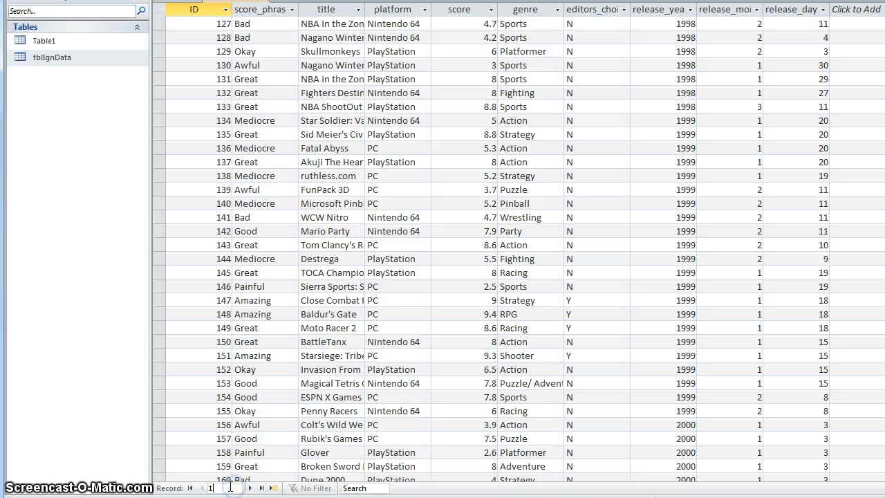
pyautogui.click(245, 411)
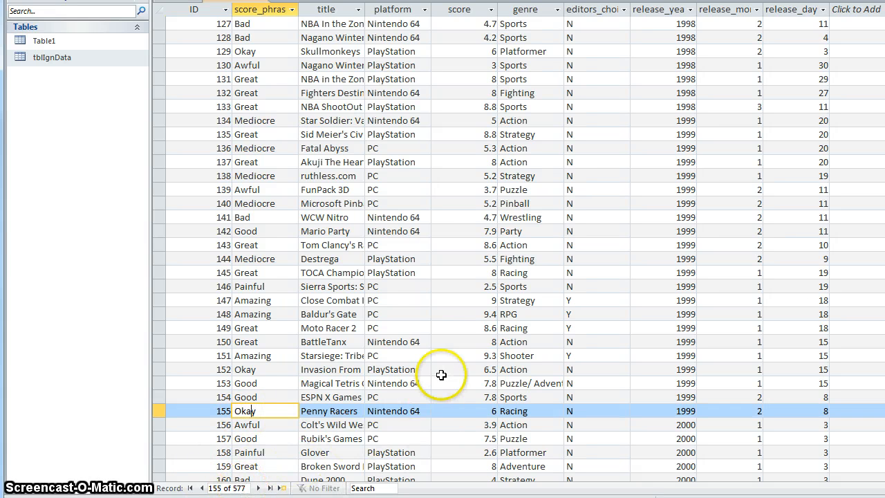
pyautogui.scroll(10, 445, 374)
pyautogui.scroll(19, 445, 373)
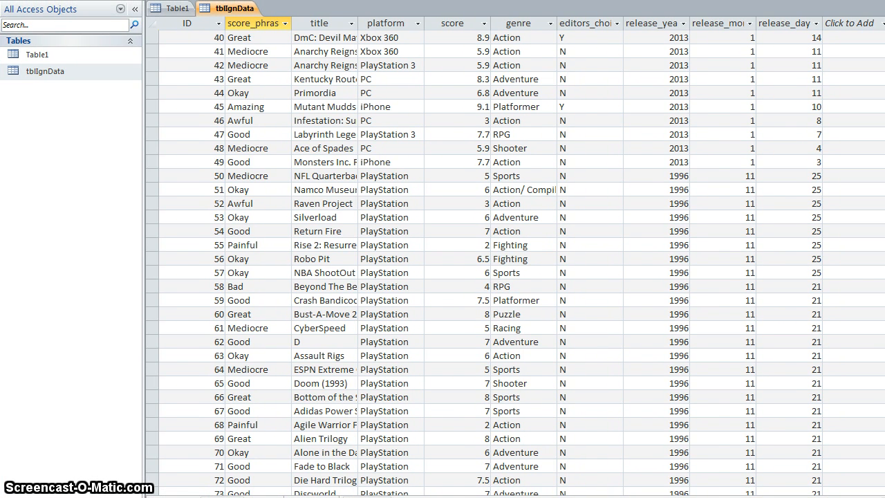
# Filter the table to records whose editors_choice equals "Y", and clear the editors_choice filter again.
pyautogui.click(578, 106)
pyautogui.rightClick(578, 107)
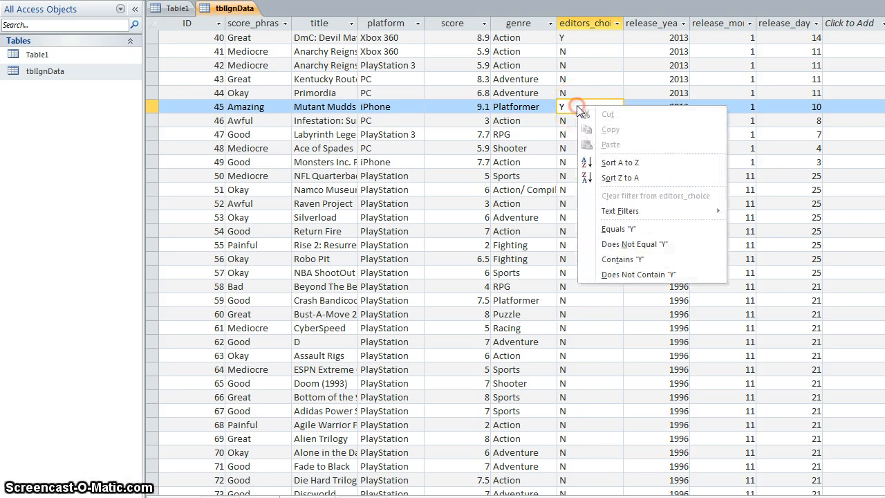
pyautogui.click(619, 228)
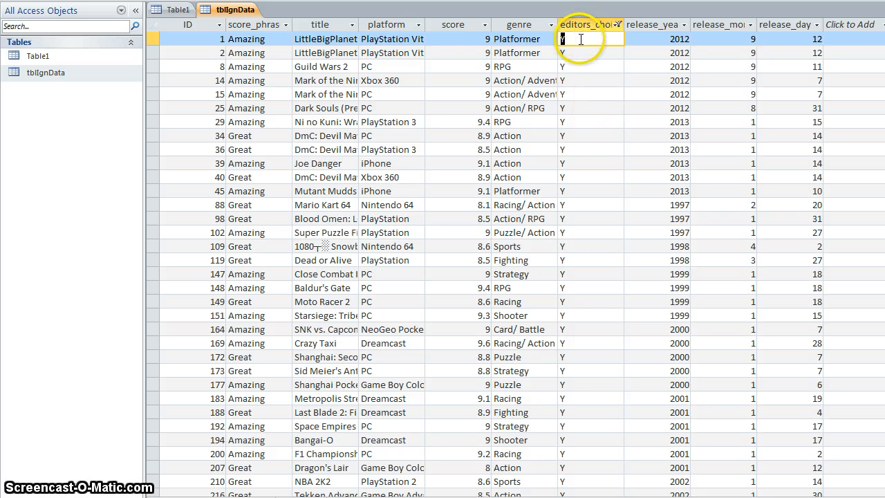
pyautogui.press('Delete')
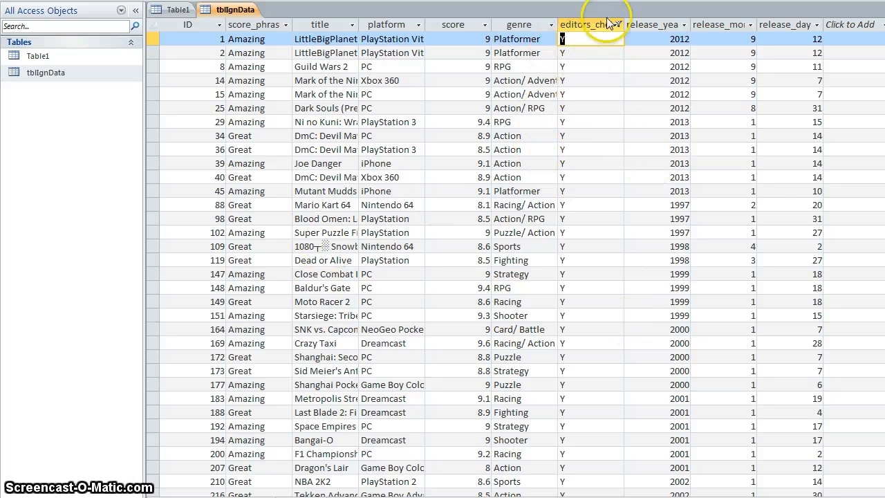
pyautogui.click(618, 25)
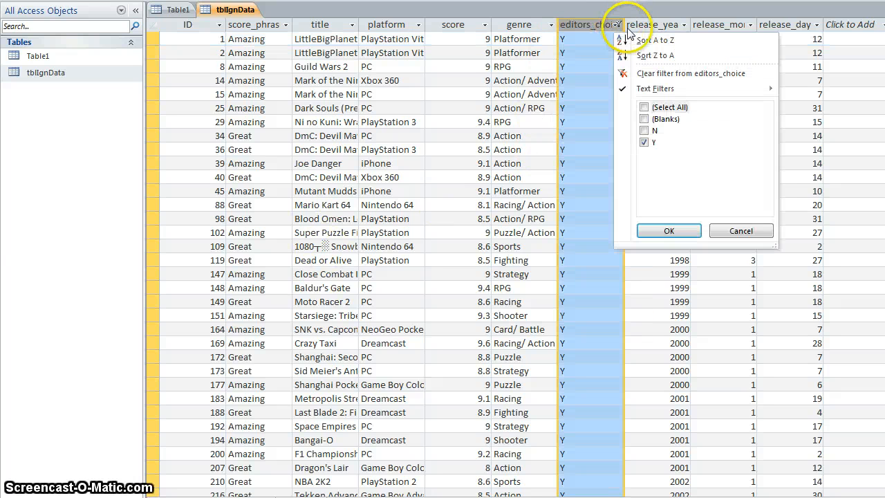
pyautogui.click(657, 73)
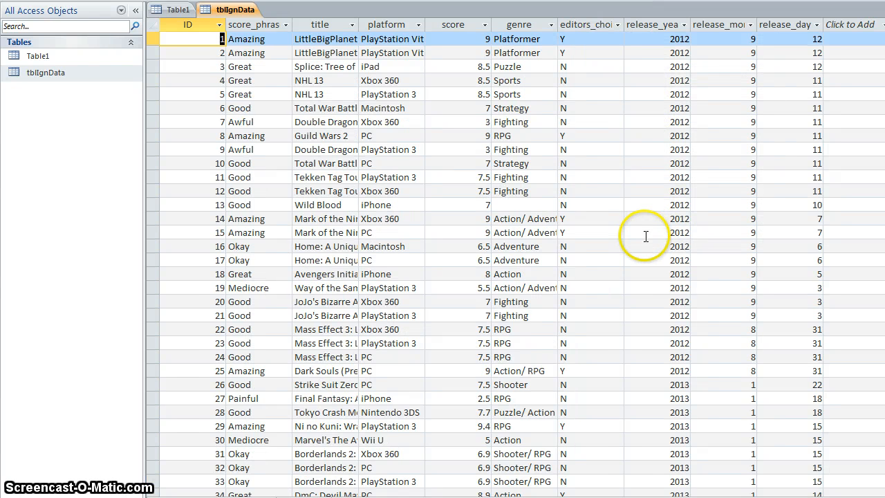
# Filter tblIgnData by release_year with a Between number filter, using 2010 as the smallest value.
pyautogui.click(646, 177)
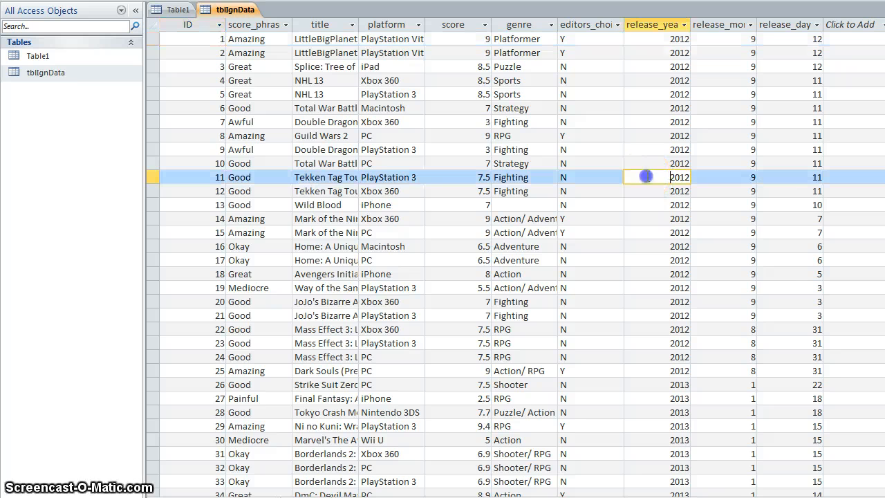
pyautogui.rightClick(647, 177)
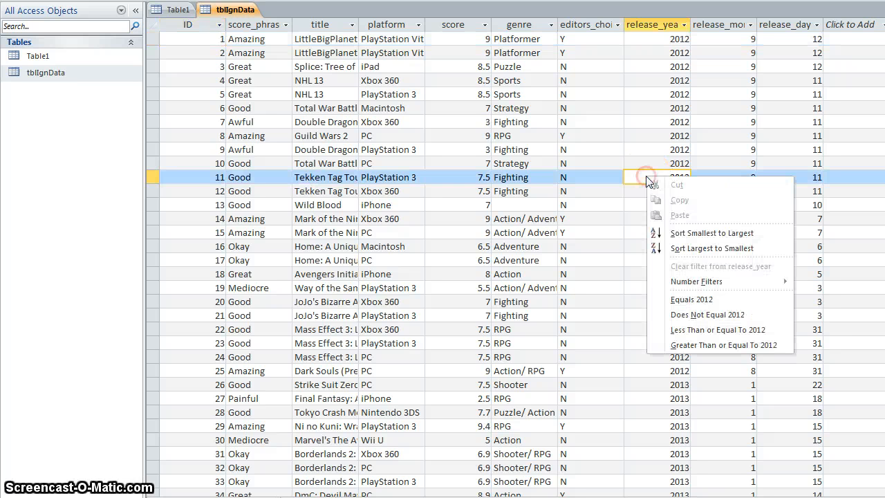
pyautogui.moveTo(697, 282)
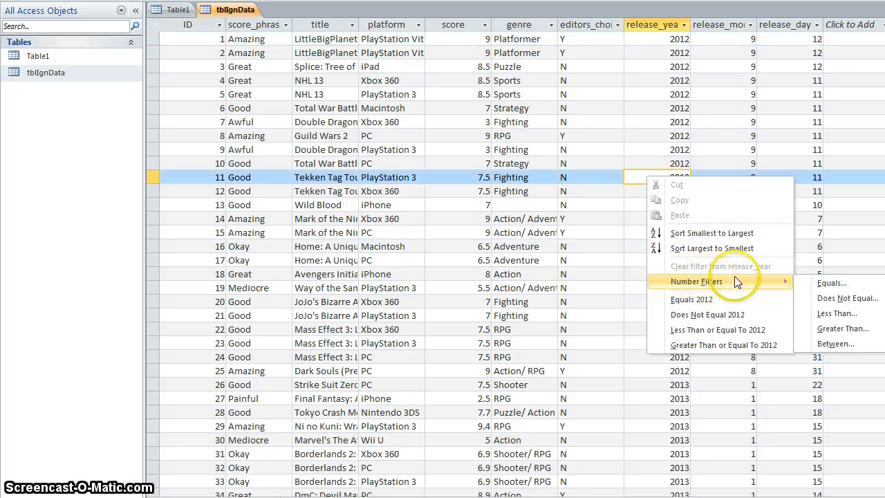
pyautogui.click(830, 346)
pyautogui.click(688, 221)
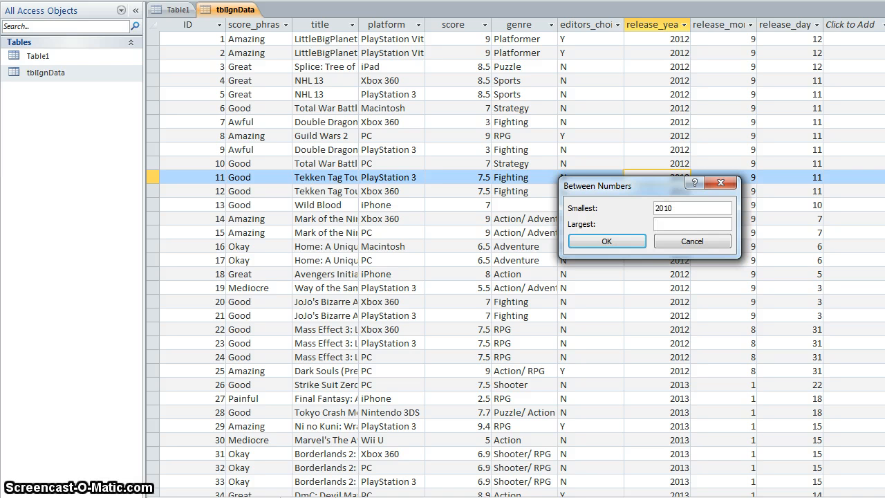
pyautogui.click(608, 240)
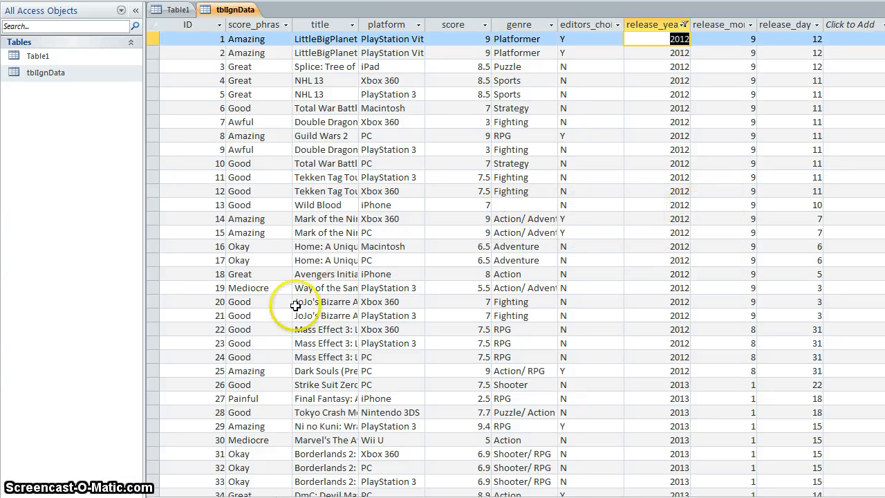
# Narrow the records further to those whose score_phrase equals "Good" and whose genre equals "Adventure".
pyautogui.rightClick(257, 303)
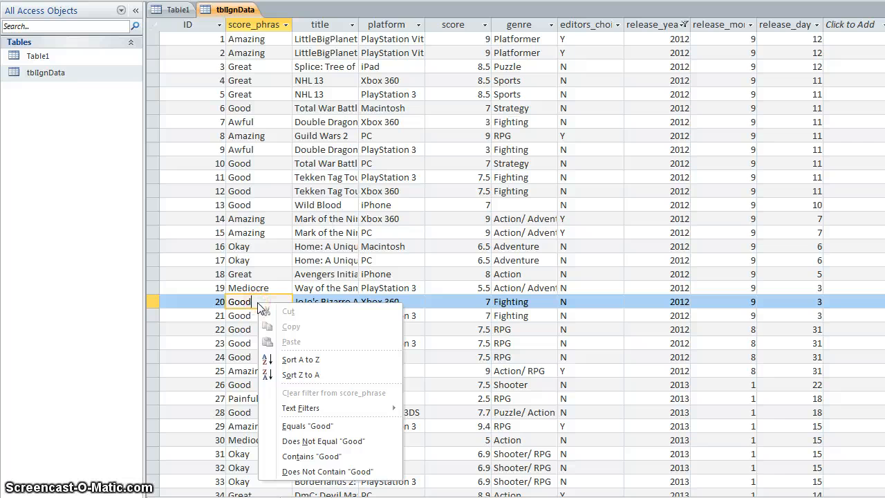
pyautogui.click(324, 426)
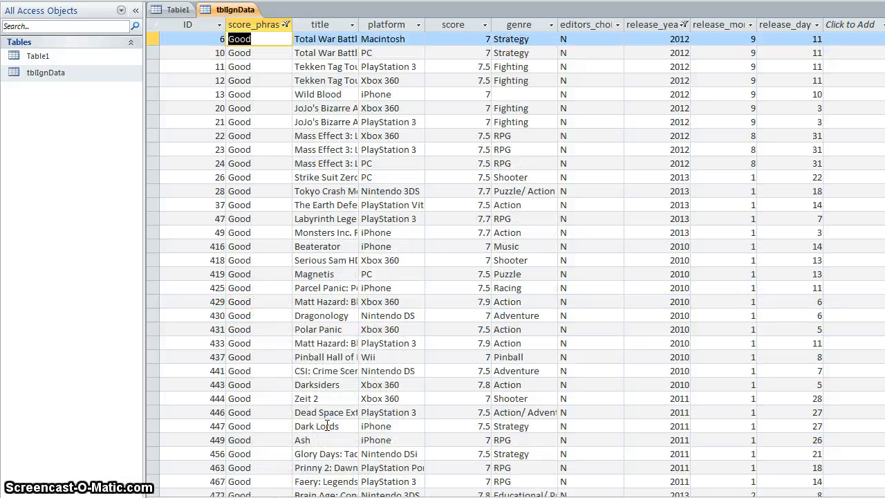
pyautogui.rightClick(517, 317)
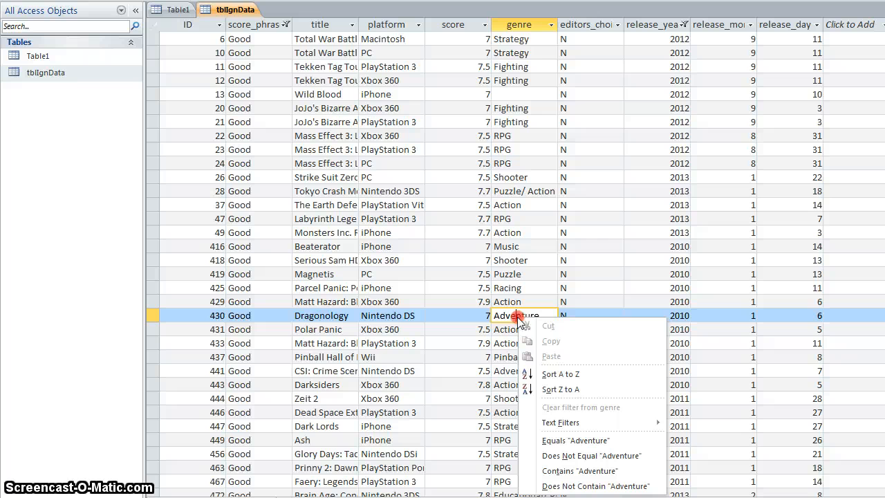
pyautogui.click(547, 441)
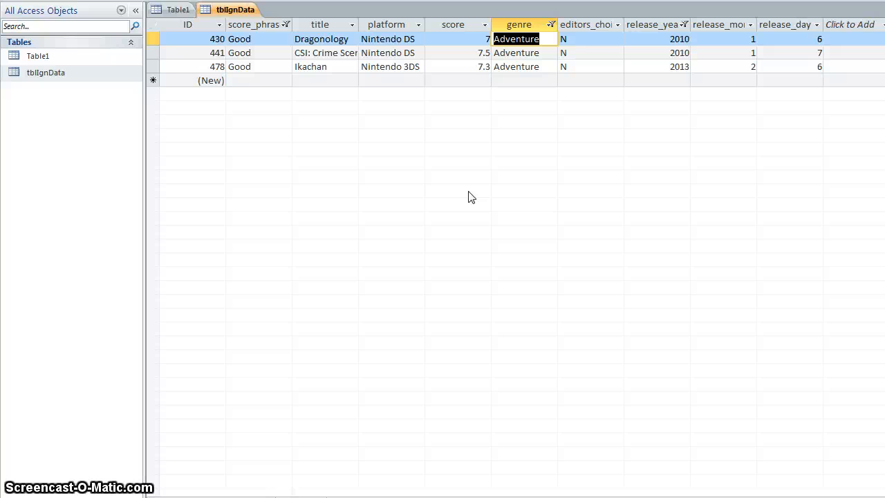
# Clear the filters from the genre, release_year and score_phrase fields.
pyautogui.click(551, 25)
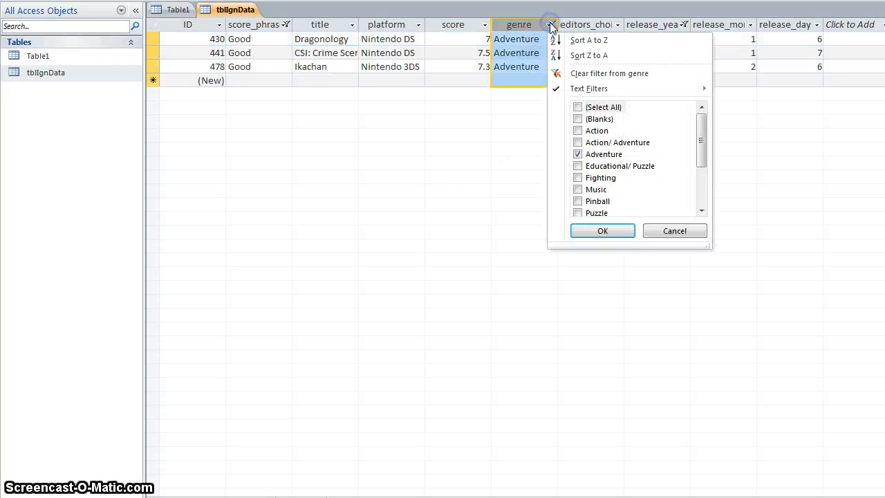
pyautogui.click(576, 75)
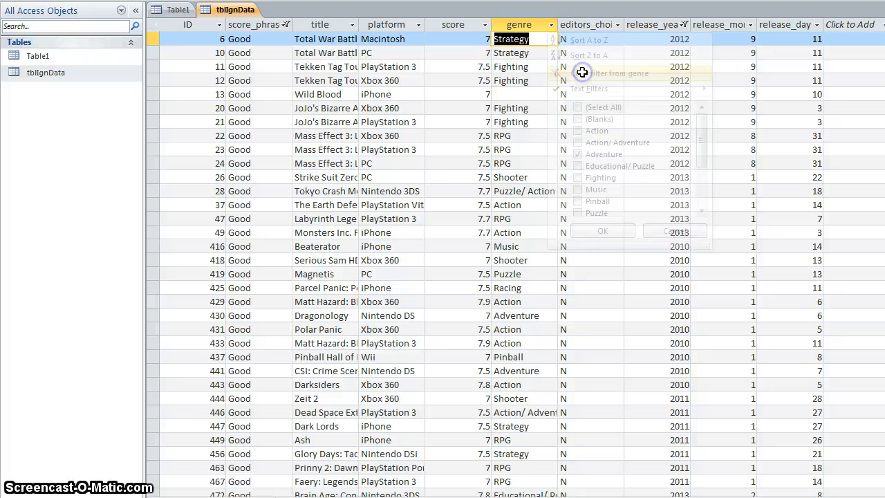
pyautogui.click(684, 24)
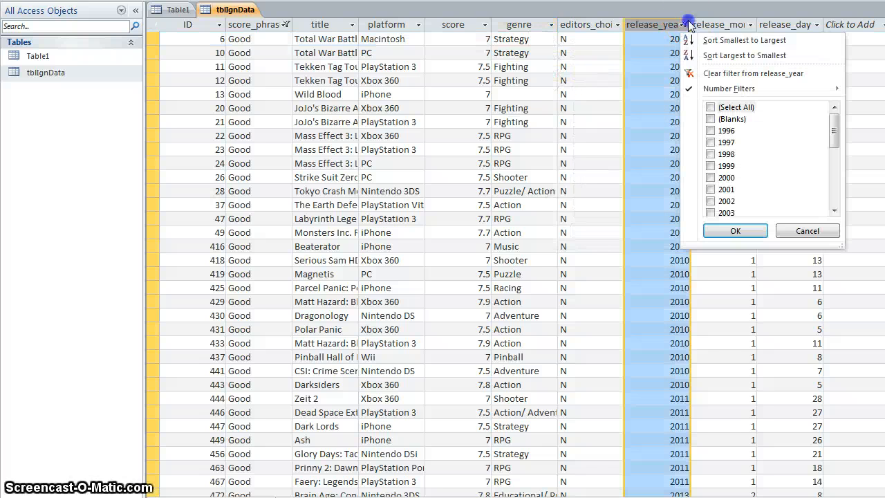
pyautogui.click(698, 74)
pyautogui.click(285, 24)
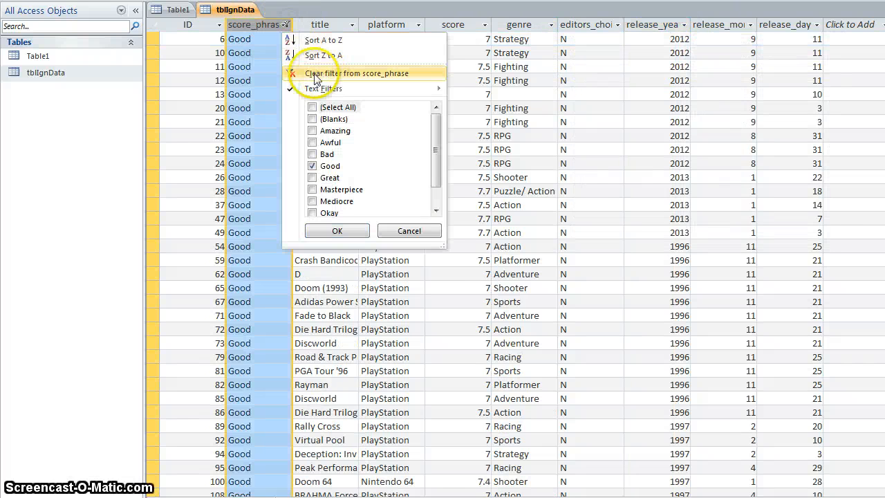
pyautogui.click(339, 73)
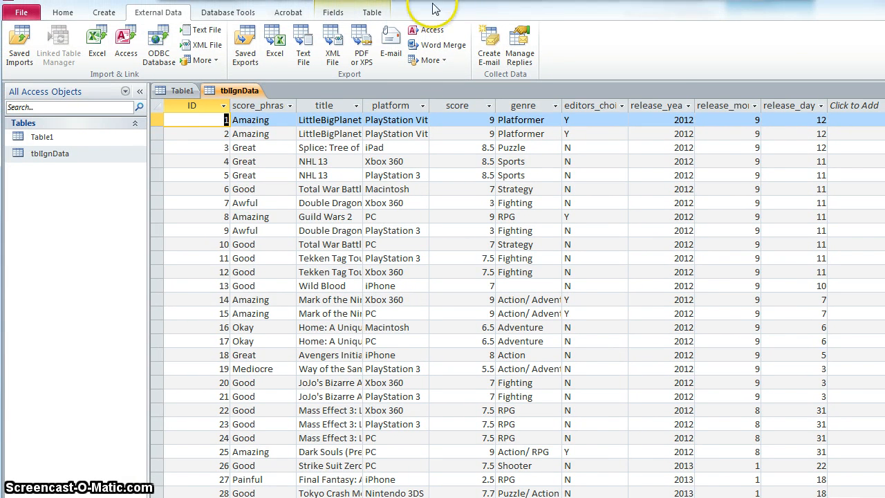
# Create a new query in design view and add tblIgnData as its only source table.
pyautogui.click(102, 12)
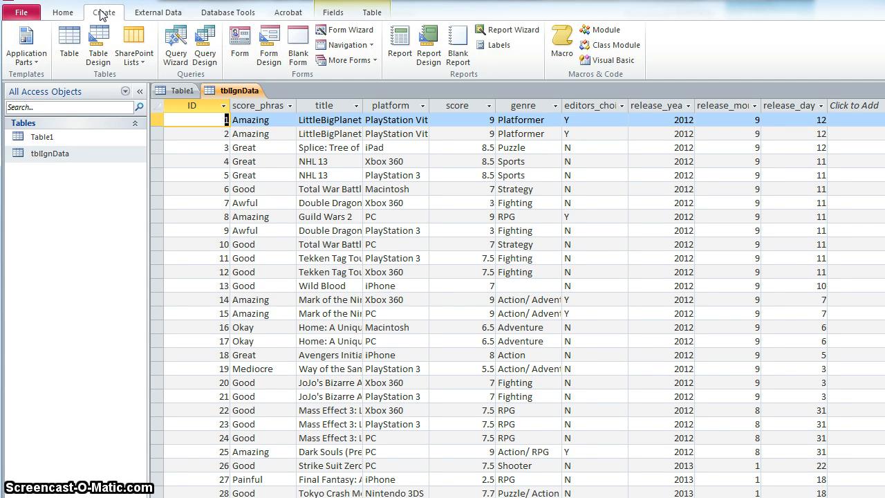
pyautogui.click(204, 75)
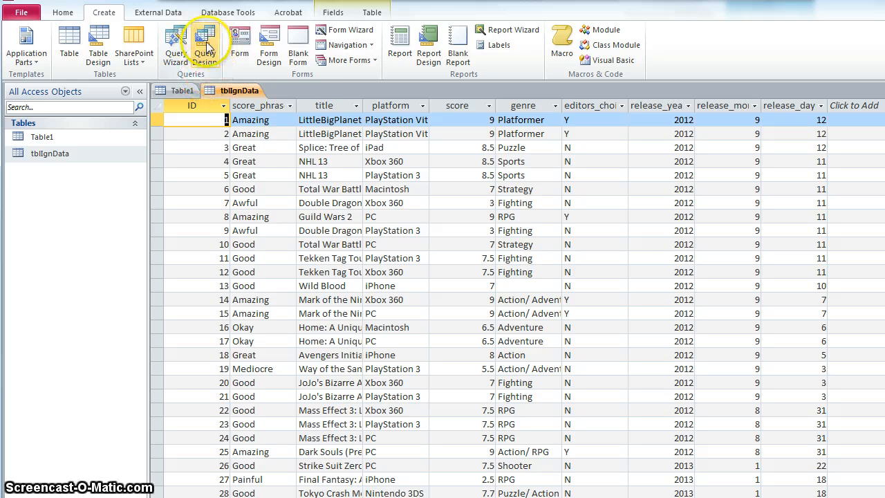
pyautogui.click(211, 54)
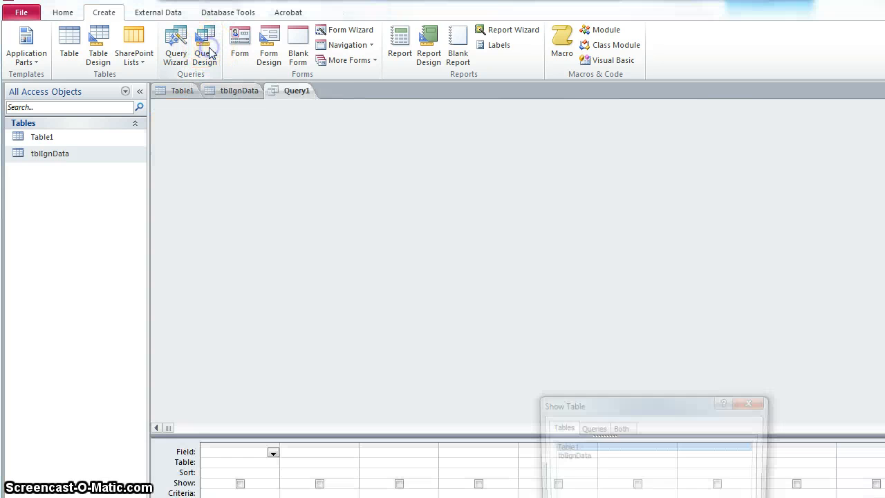
pyautogui.moveTo(632, 393); pyautogui.dragTo(626, 181)
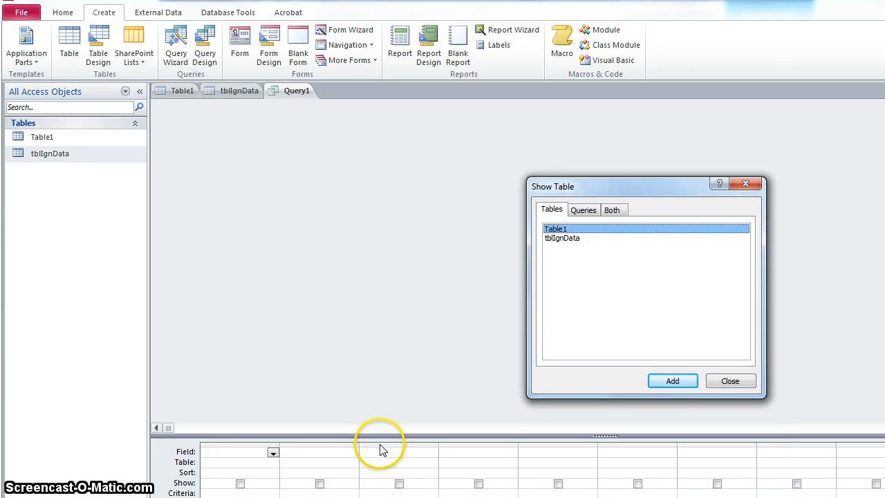
pyautogui.click(556, 239)
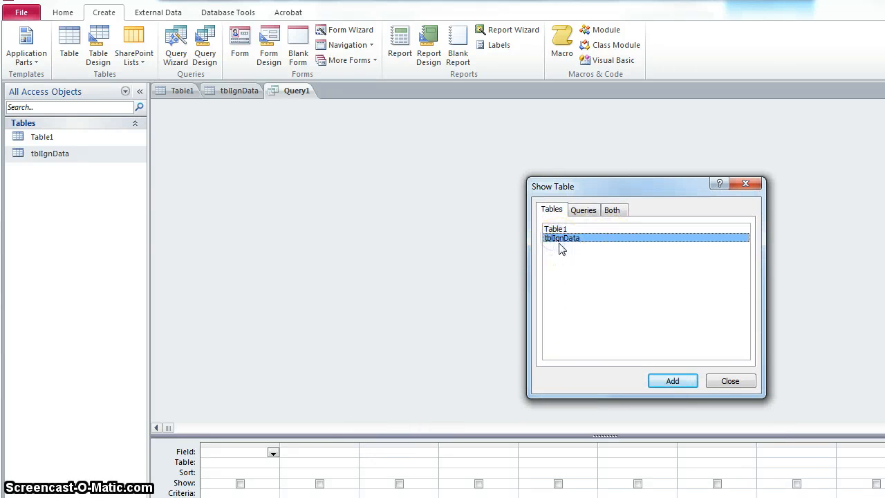
pyautogui.click(668, 379)
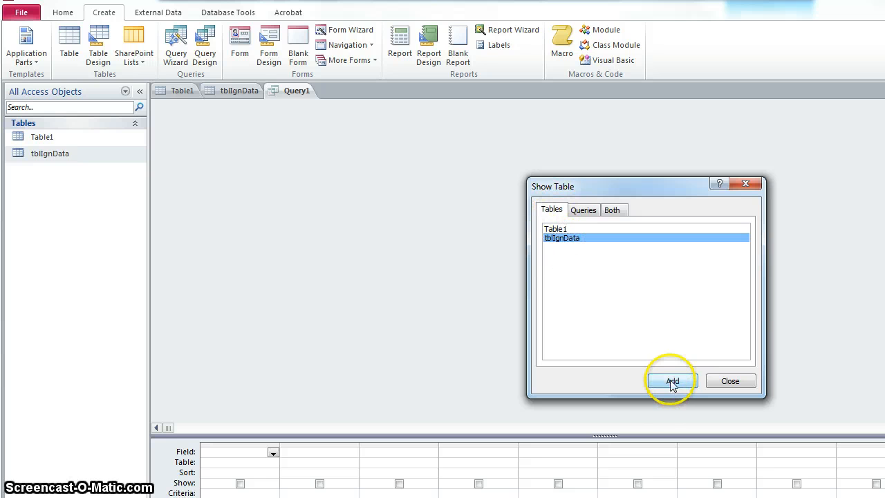
pyautogui.click(730, 382)
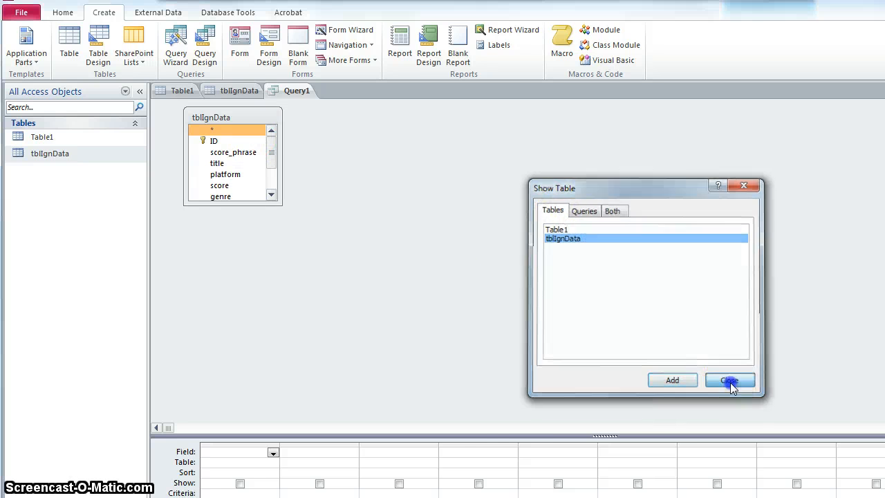
# Resize the query's design areas and lengthen the tblIgnData field list so that it shows every field.
pyautogui.moveTo(507, 437); pyautogui.dragTo(487, 248)
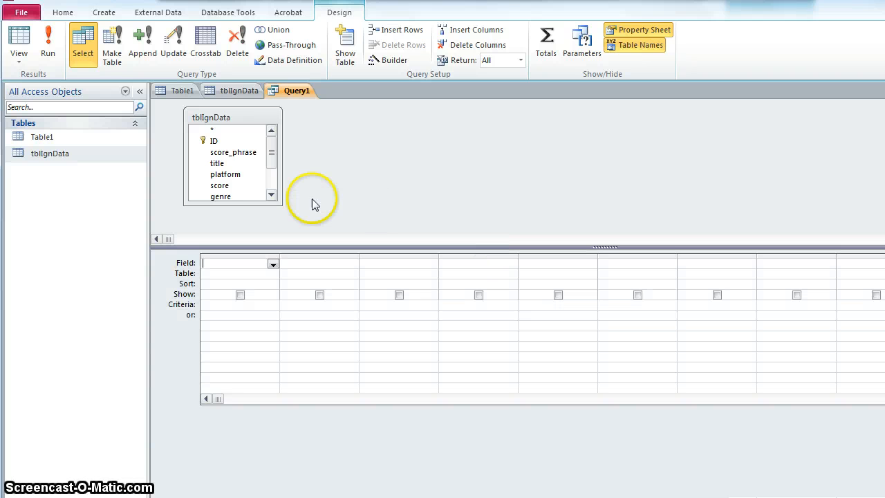
pyautogui.moveTo(242, 205); pyautogui.dragTo(248, 232)
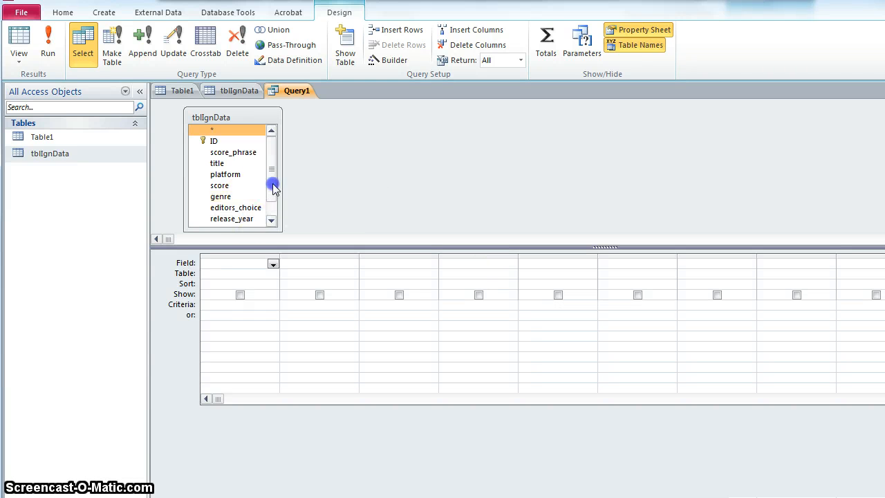
pyautogui.moveTo(273, 184); pyautogui.dragTo(272, 199)
pyautogui.moveTo(328, 247); pyautogui.dragTo(329, 280)
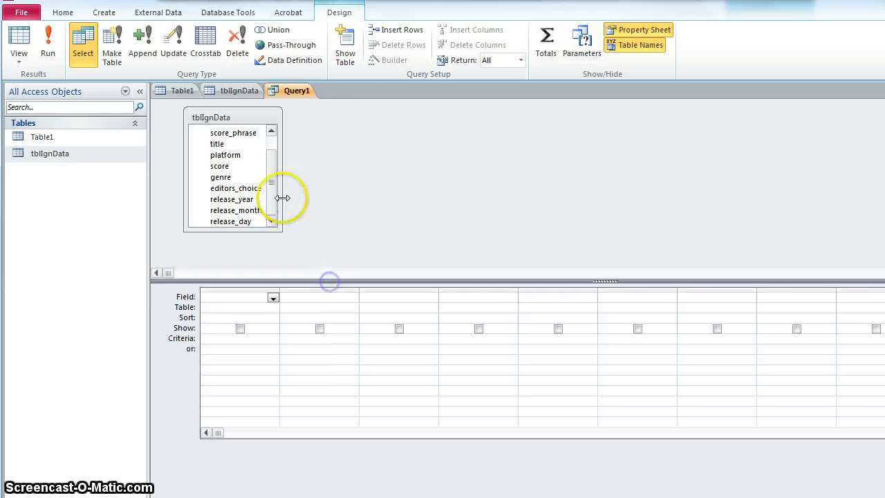
pyautogui.moveTo(247, 232); pyautogui.dragTo(244, 259)
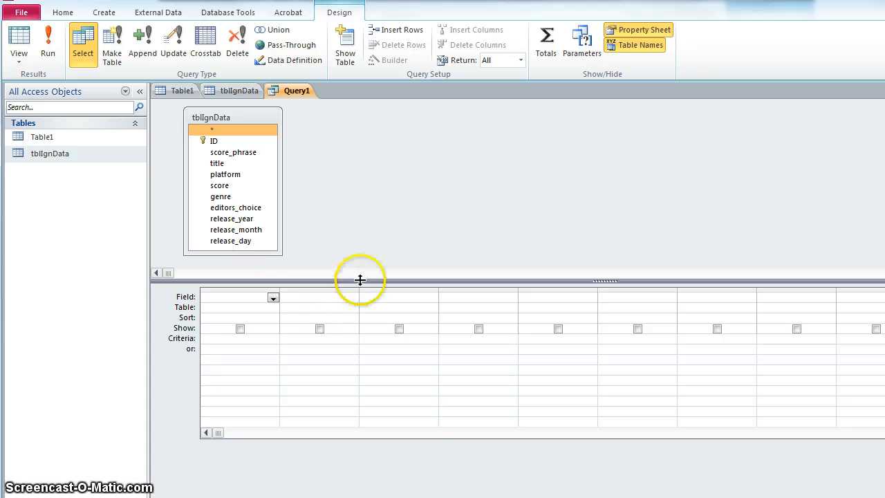
# Add the title, release_year, score_phrase, platform and genre fields from tblIgnData to the query grid.
pyautogui.doubleClick(222, 168)
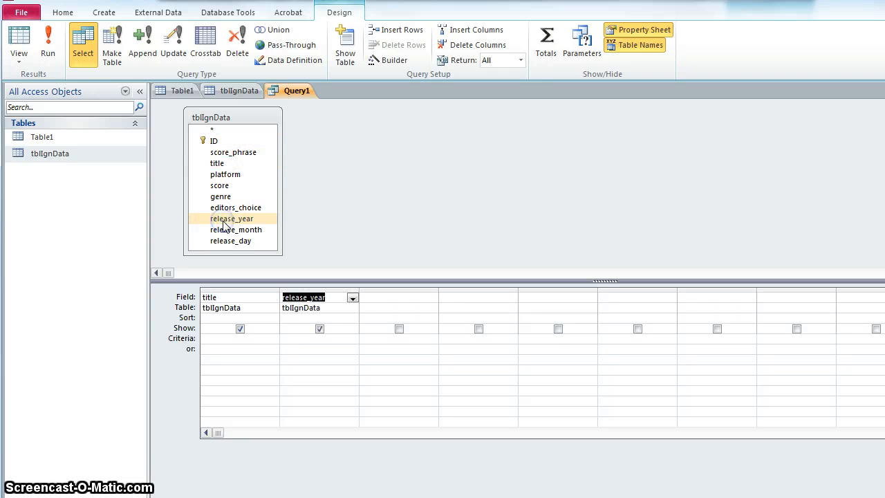
pyautogui.doubleClick(222, 153)
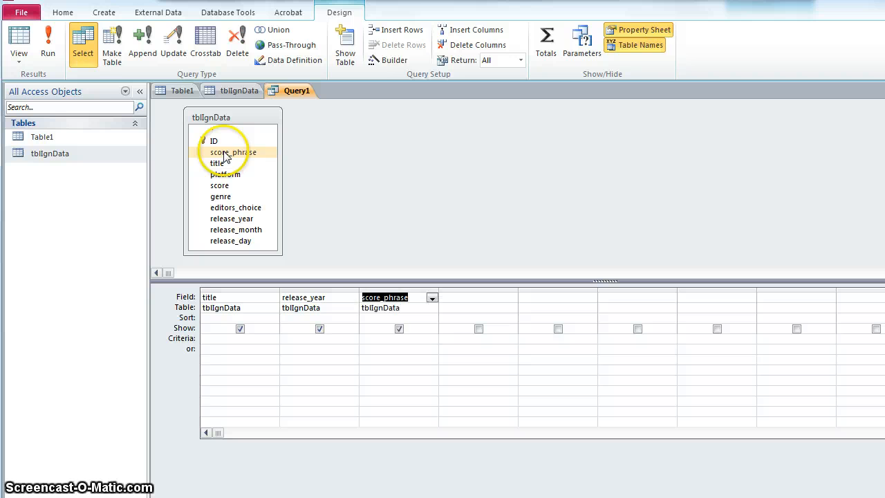
pyautogui.doubleClick(233, 175)
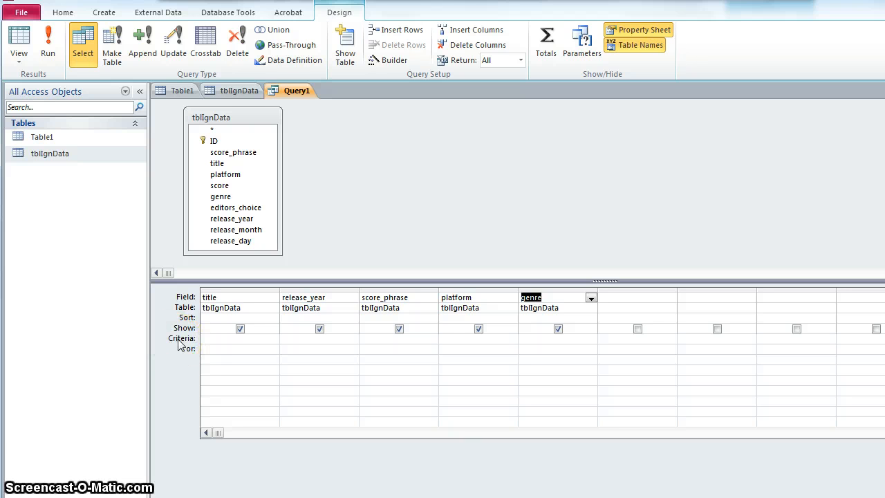
# Check how score_phrase values are written in tblIgnData, set the query's score_phrase criterion to "Amazing" and run the query.
pyautogui.click(229, 97)
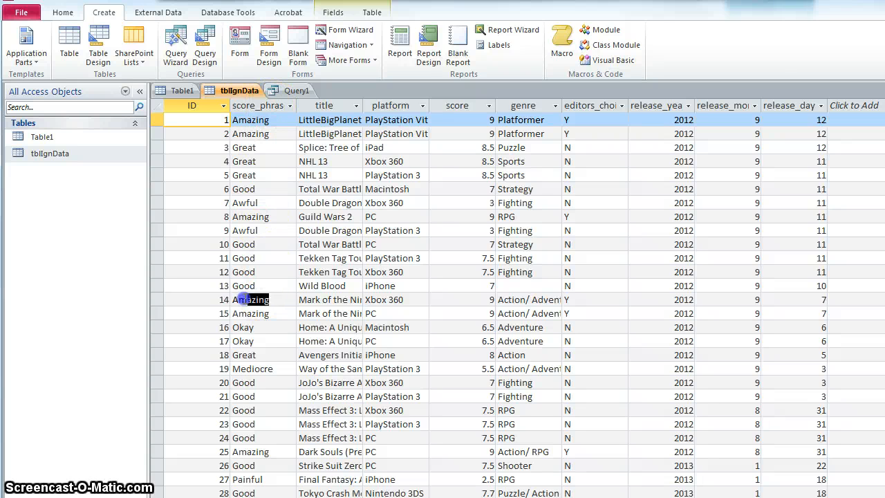
pyautogui.click(242, 299)
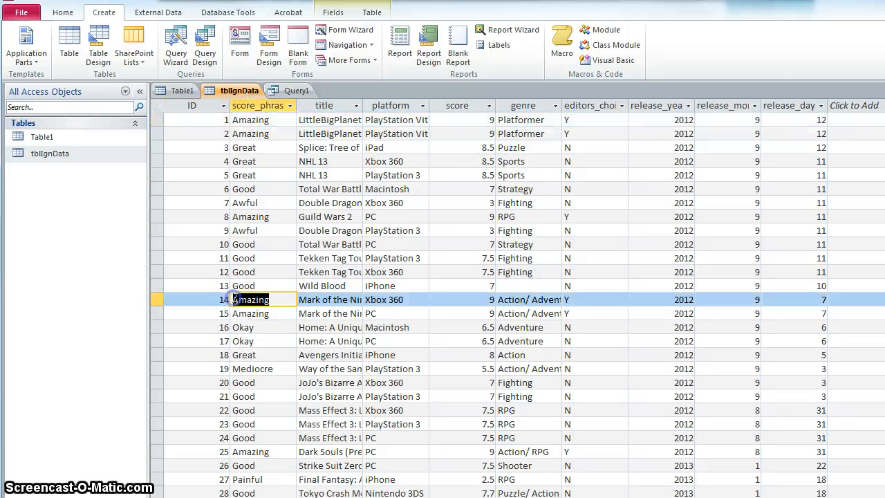
pyautogui.click(292, 92)
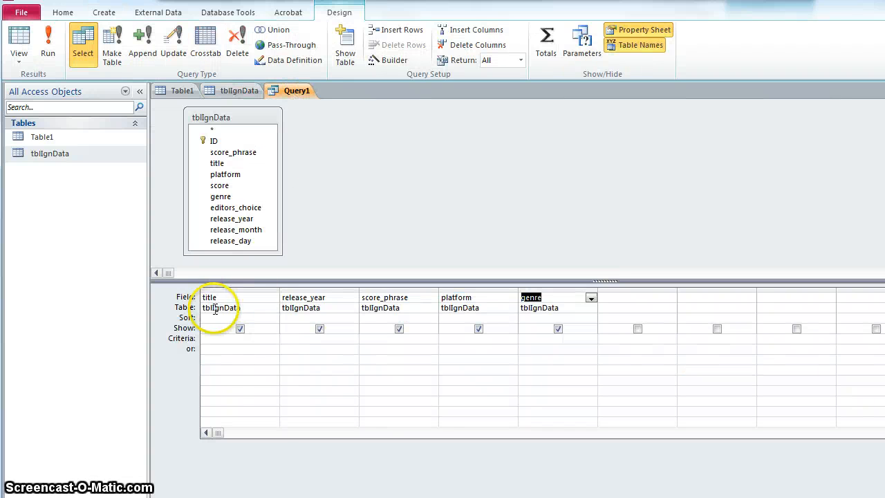
pyautogui.click(384, 289)
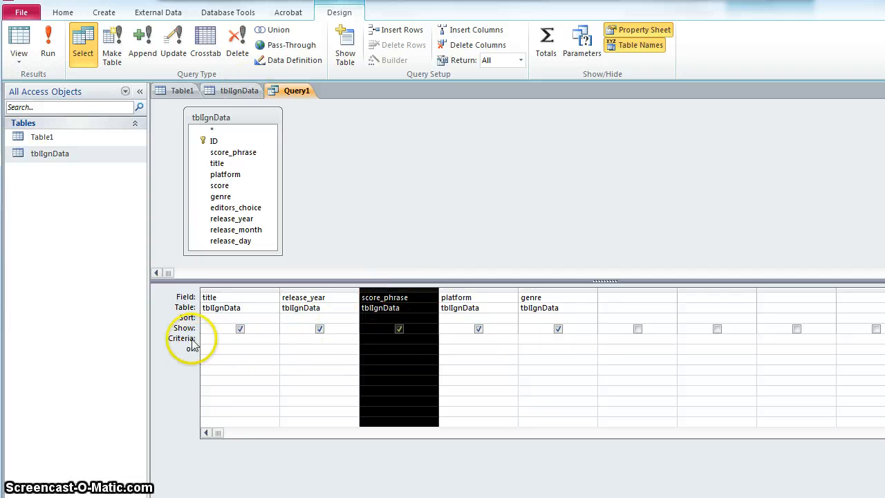
pyautogui.click(362, 338)
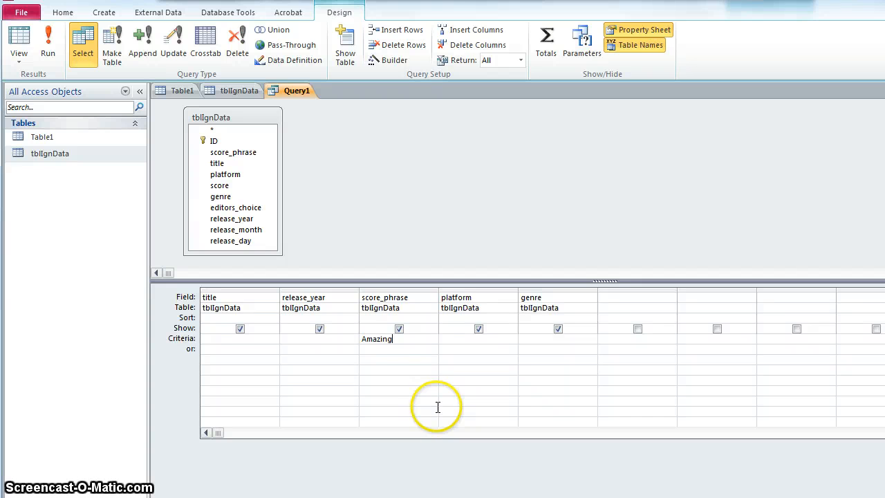
pyautogui.click(402, 350)
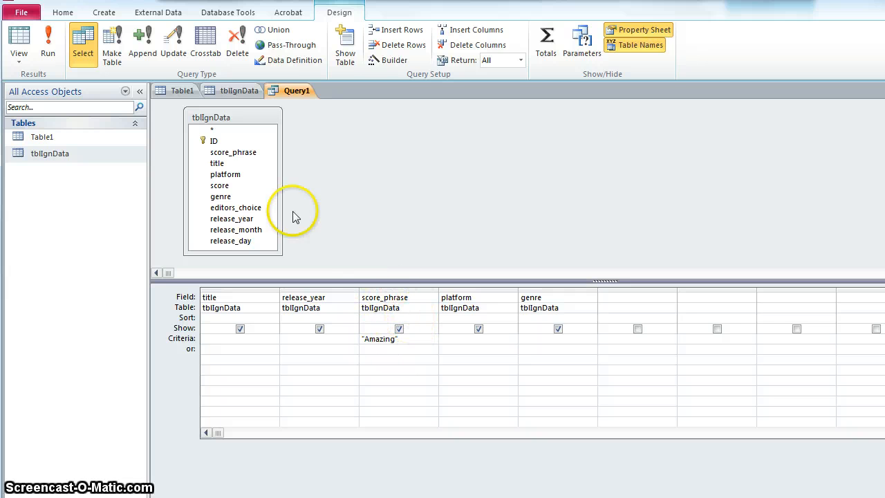
pyautogui.click(48, 47)
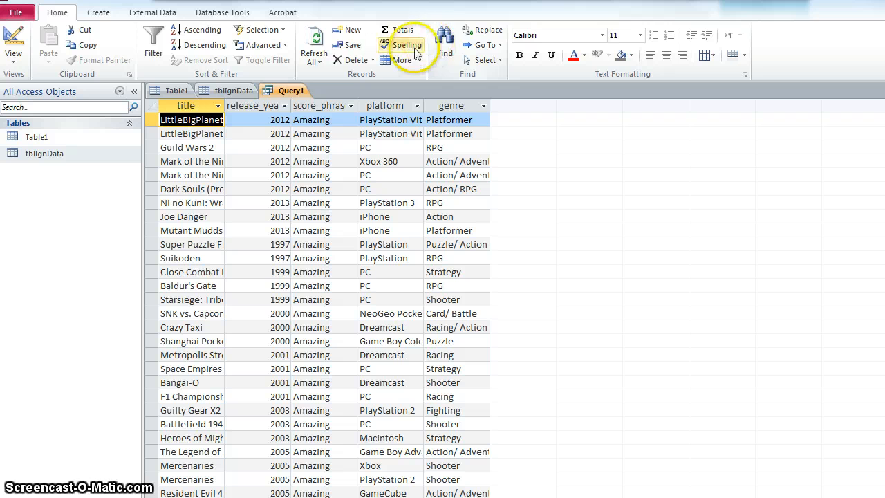
# Save the query as qryAmazing and close it.
pyautogui.rightClick(283, 95)
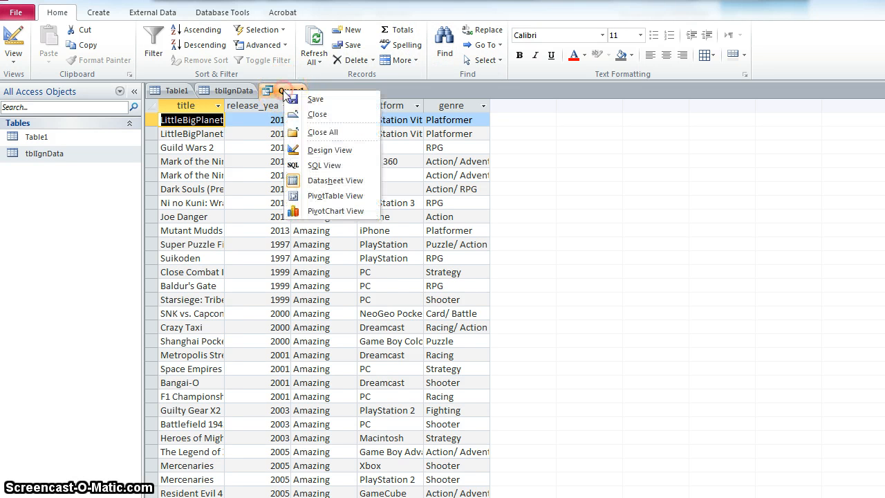
pyautogui.click(331, 105)
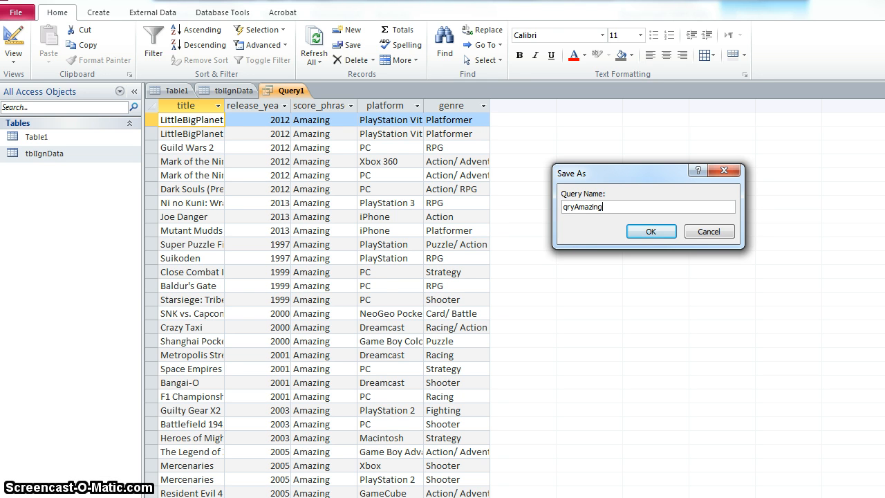
pyautogui.write('qryAmazing')
pyautogui.click(651, 232)
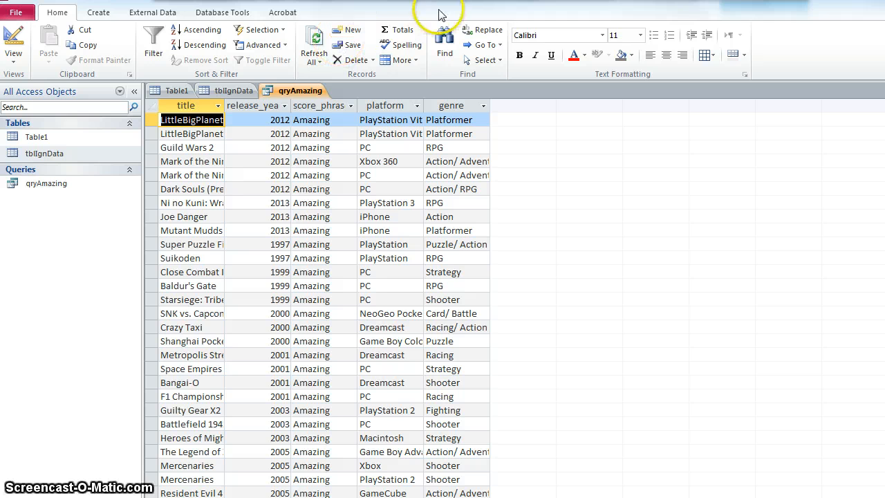
pyautogui.rightClick(294, 96)
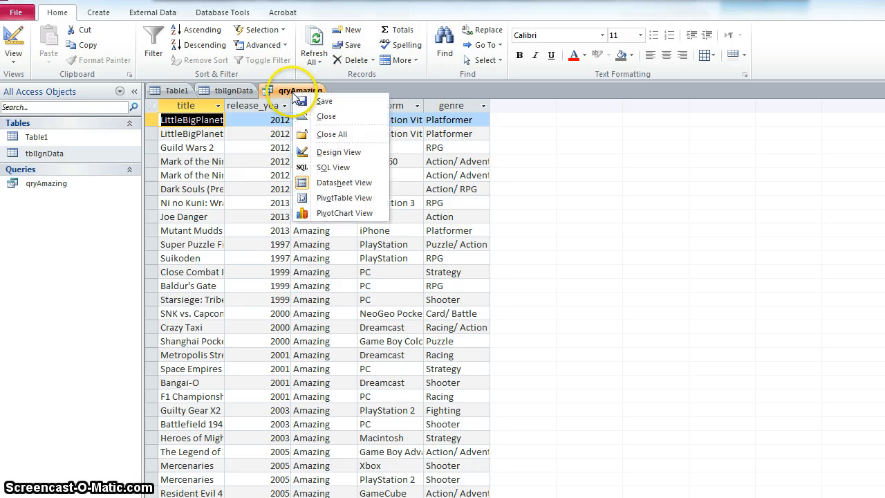
pyautogui.click(327, 117)
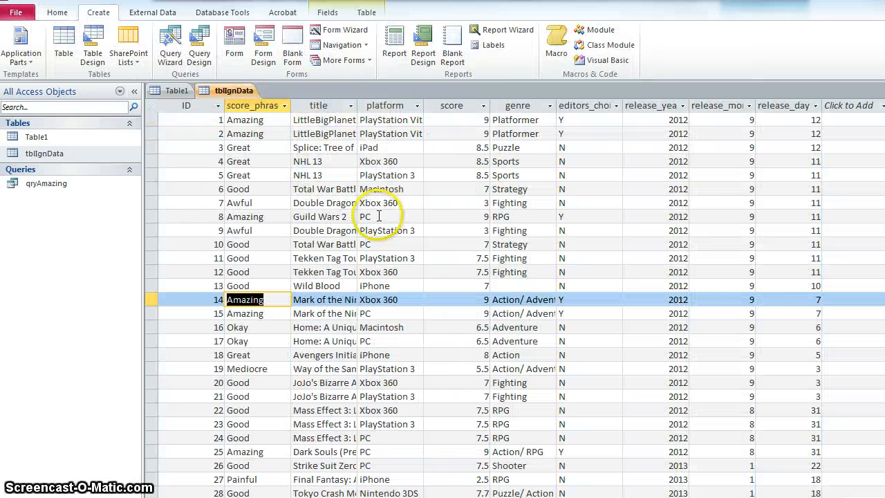
# In tblIgnData, change the score_phrase of the records with ID 10 and ID 22 to "Amazing".
pyautogui.click(262, 341)
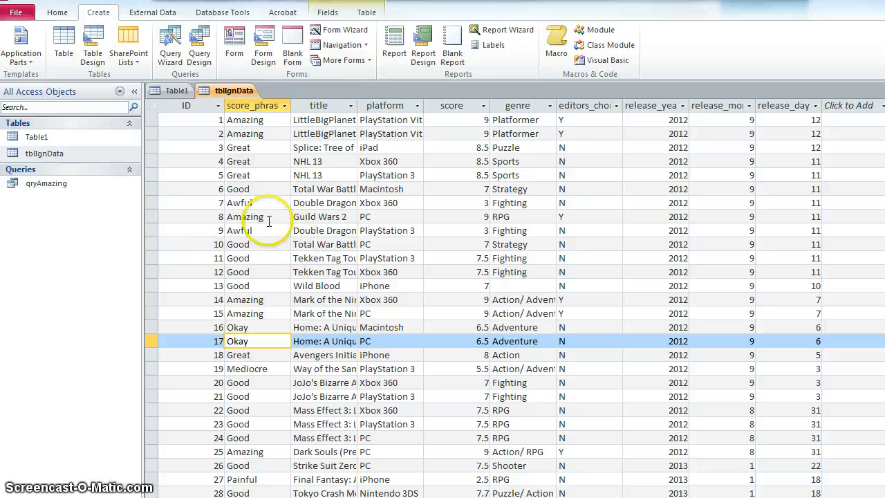
pyautogui.click(222, 244)
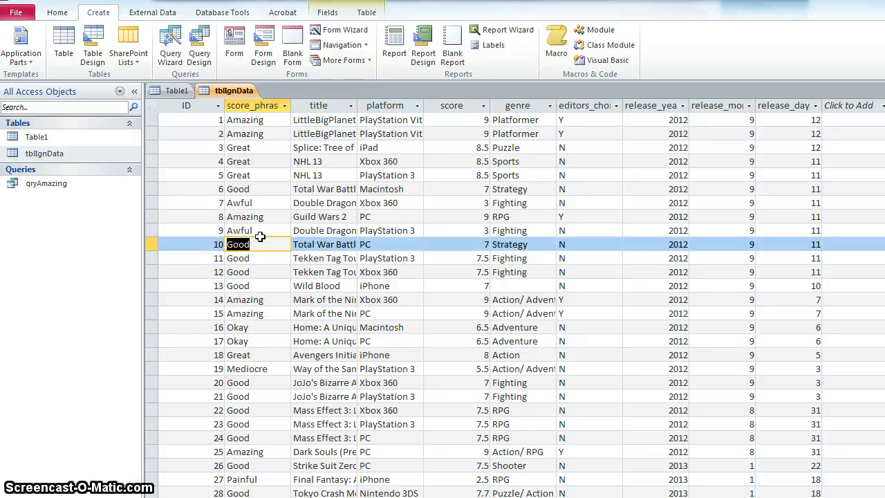
pyautogui.write('Amazing')
pyautogui.press('Tab')
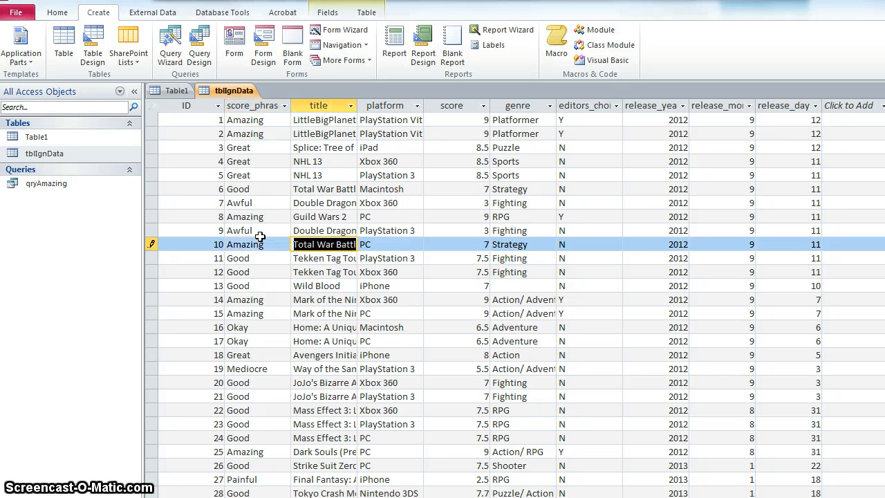
pyautogui.click(260, 410)
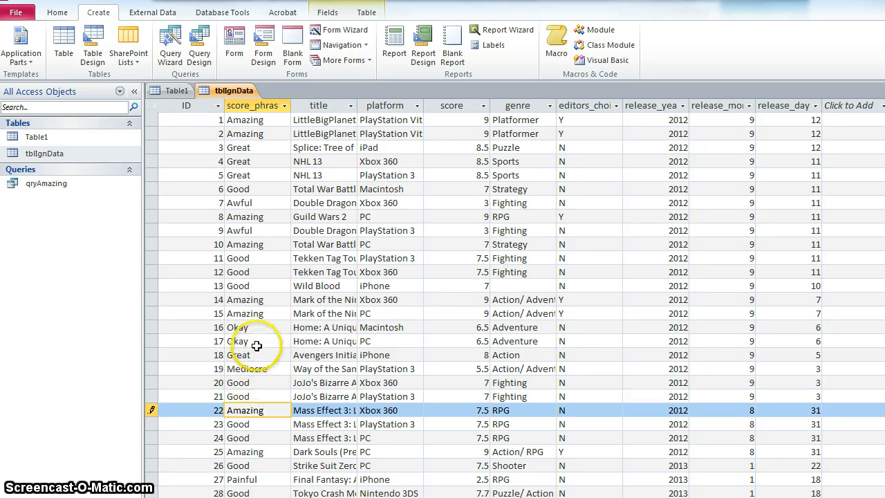
pyautogui.click(255, 340)
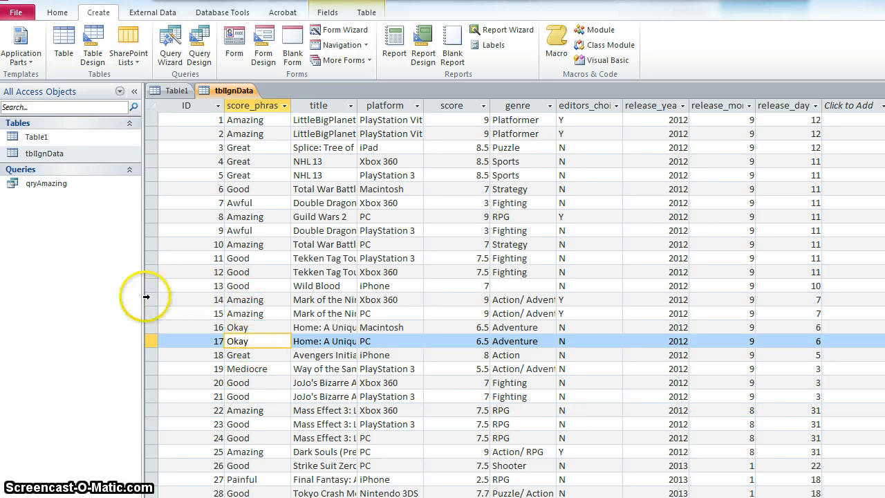
# Delete the two records with ID 14 and 15 from tblIgnData.
pyautogui.moveTo(147, 299); pyautogui.dragTo(148, 309)
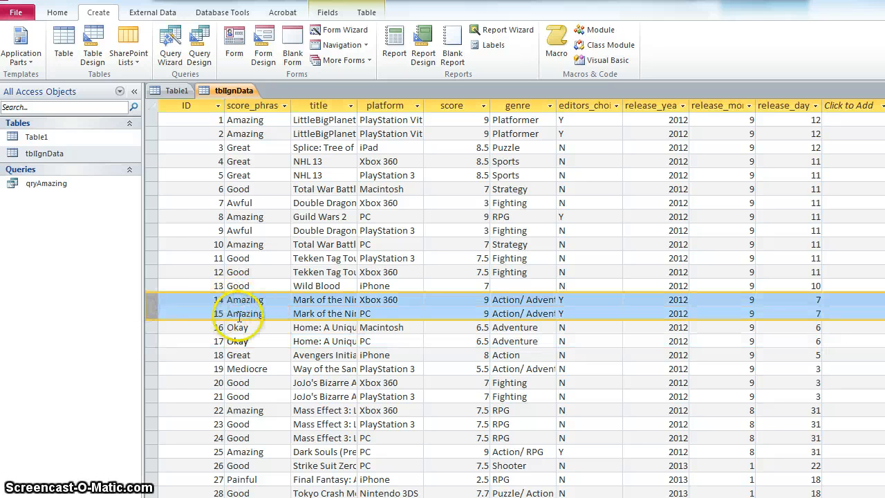
pyautogui.rightClick(161, 296)
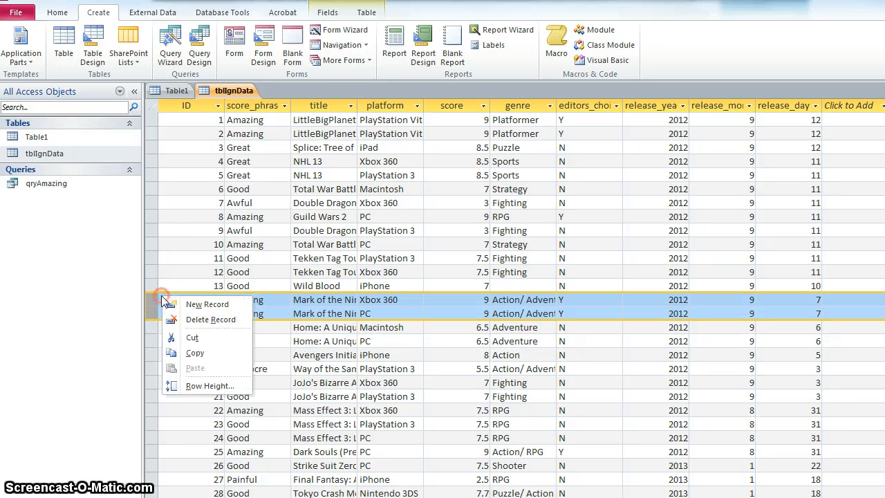
pyautogui.click(211, 320)
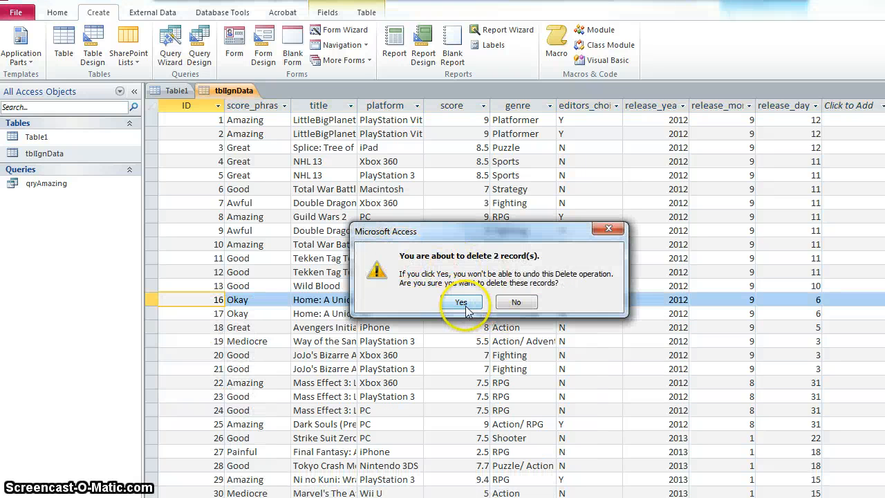
pyautogui.click(463, 303)
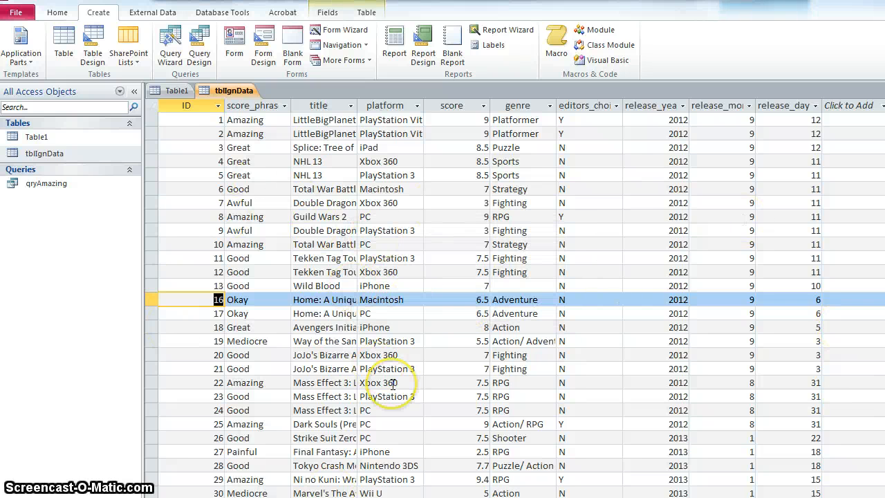
# Reopen qryAmazing to check its results against the edited table, and view the query's design.
pyautogui.doubleClick(41, 188)
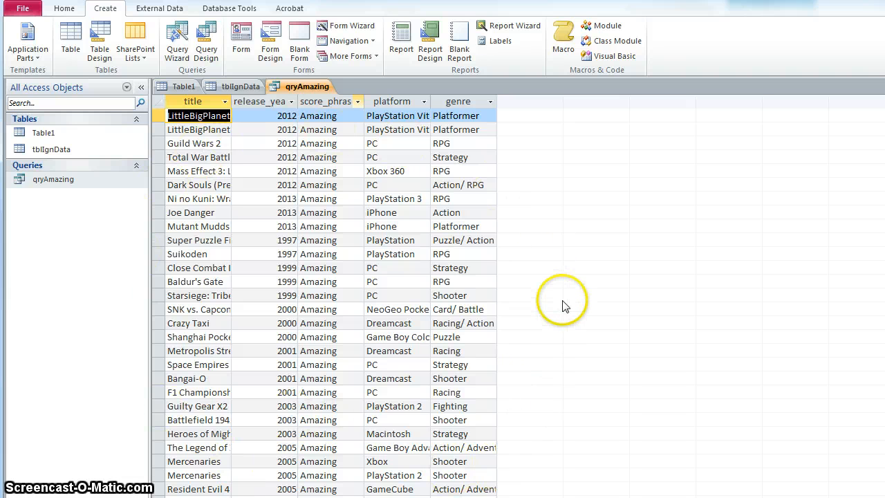
pyautogui.rightClick(301, 86)
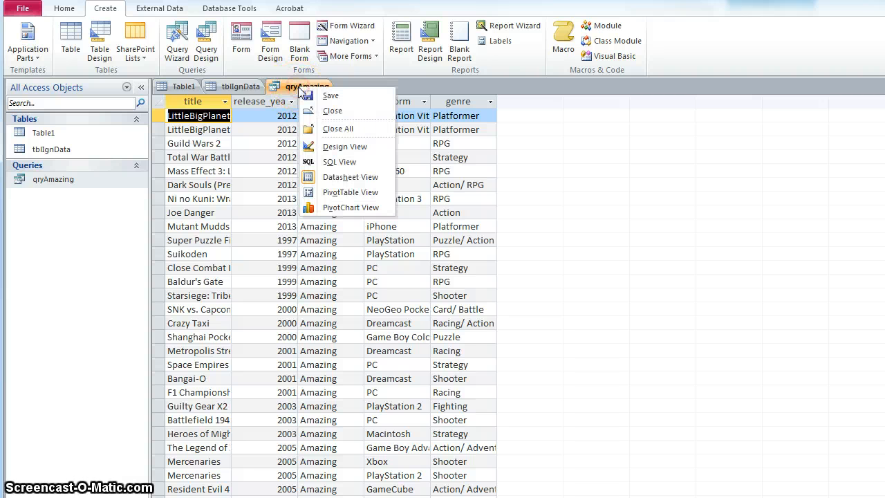
pyautogui.click(354, 152)
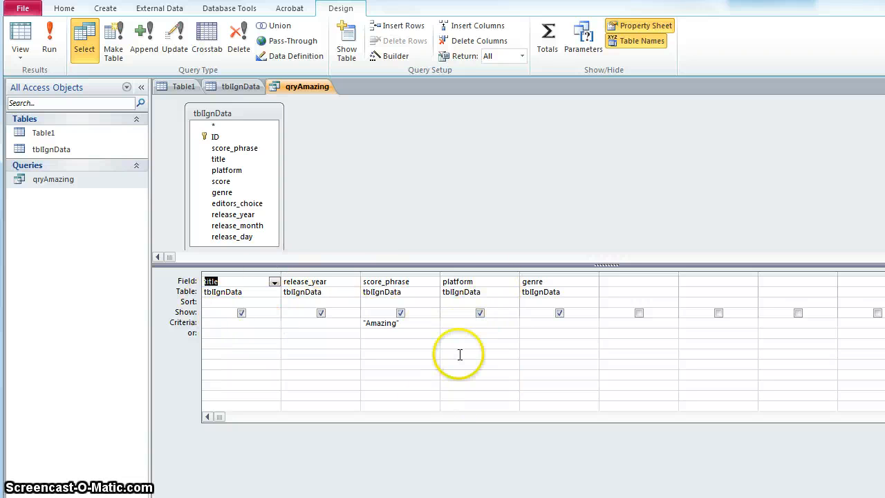
# Create a new query in design view based on tblIgnData and lengthen the table's field list to show every field.
pyautogui.click(104, 10)
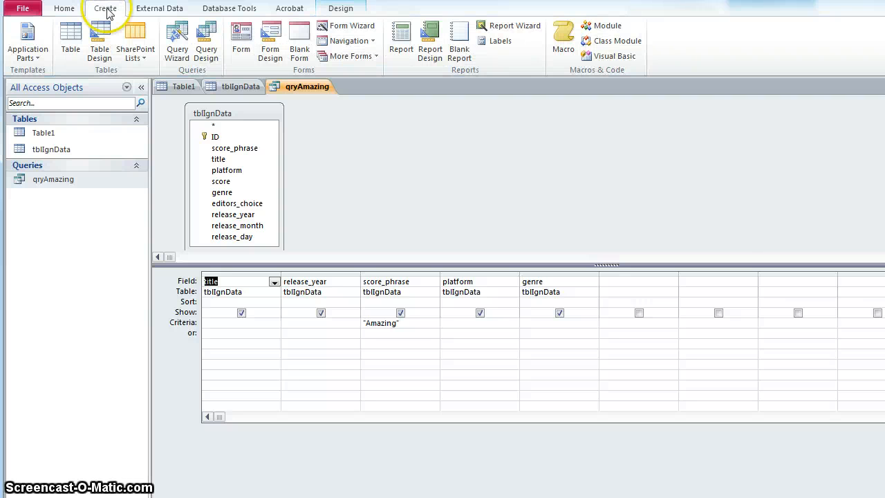
pyautogui.click(212, 56)
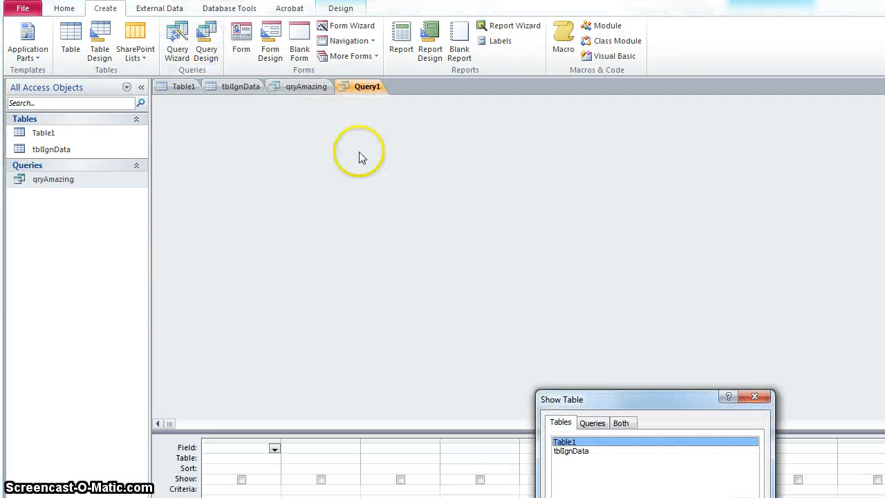
pyautogui.moveTo(613, 409); pyautogui.dragTo(378, 135)
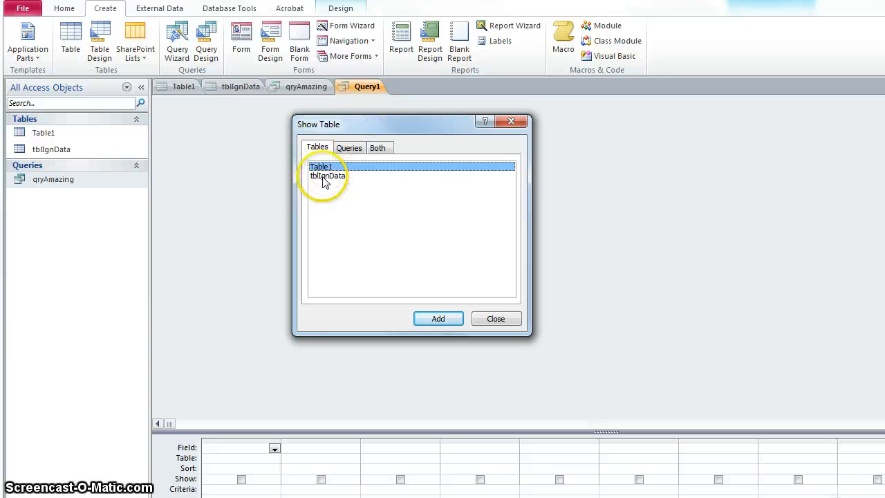
pyautogui.doubleClick(325, 177)
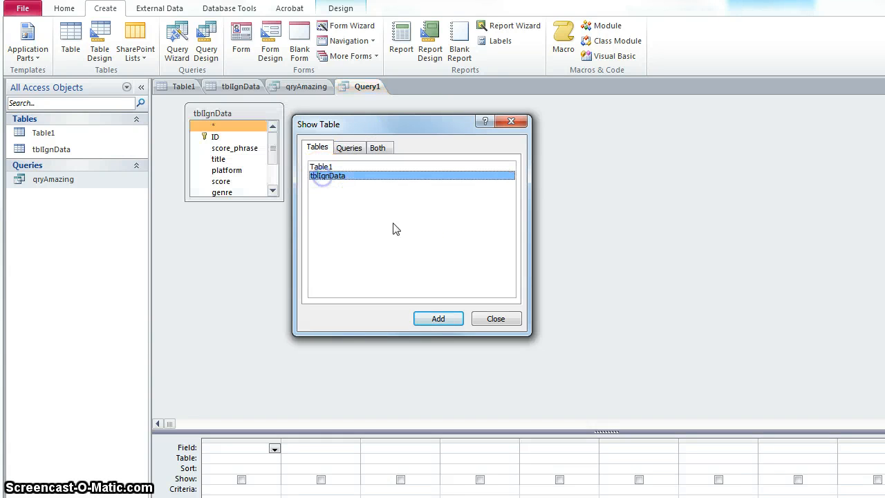
pyautogui.click(499, 319)
pyautogui.moveTo(445, 431); pyautogui.dragTo(438, 270)
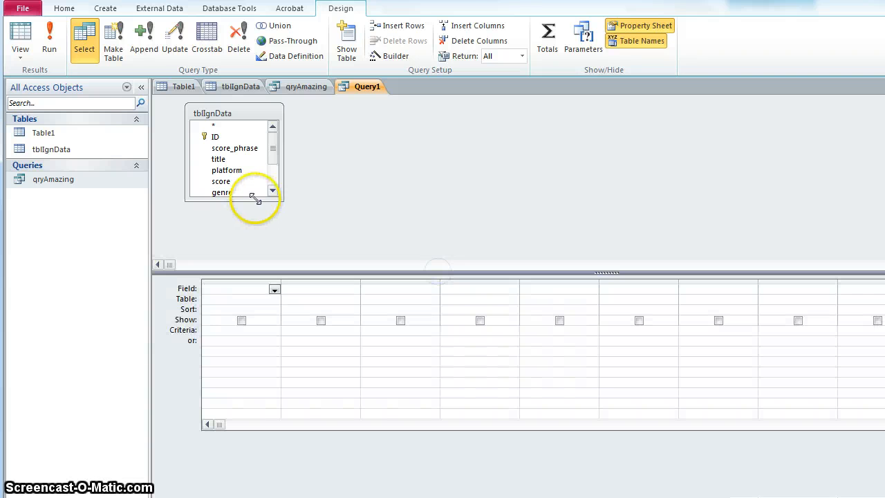
pyautogui.moveTo(250, 200); pyautogui.dragTo(253, 257)
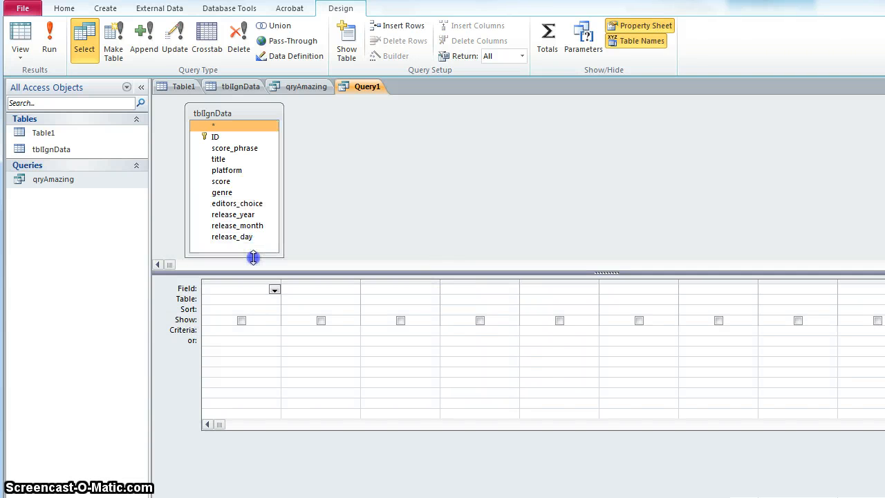
# Add the title, score_phrase, genre, release_year and platform fields from tblIgnData to the query grid.
pyautogui.doubleClick(221, 163)
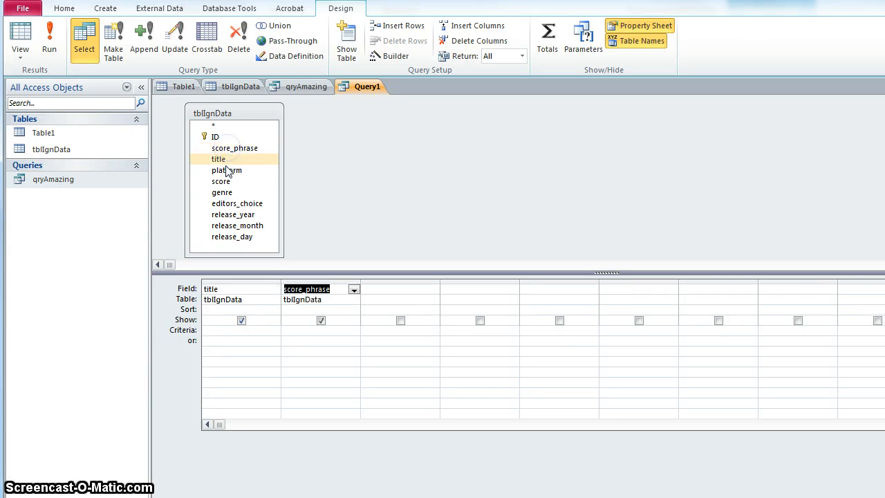
pyautogui.doubleClick(223, 192)
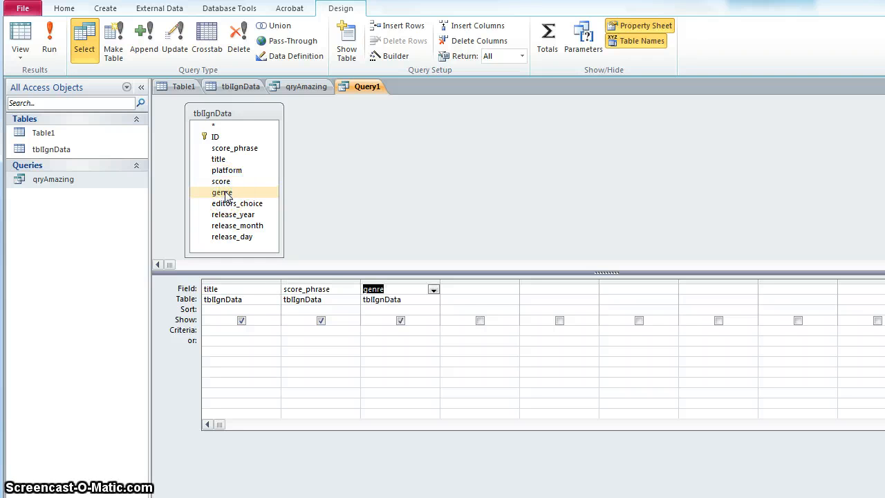
pyautogui.click(230, 219)
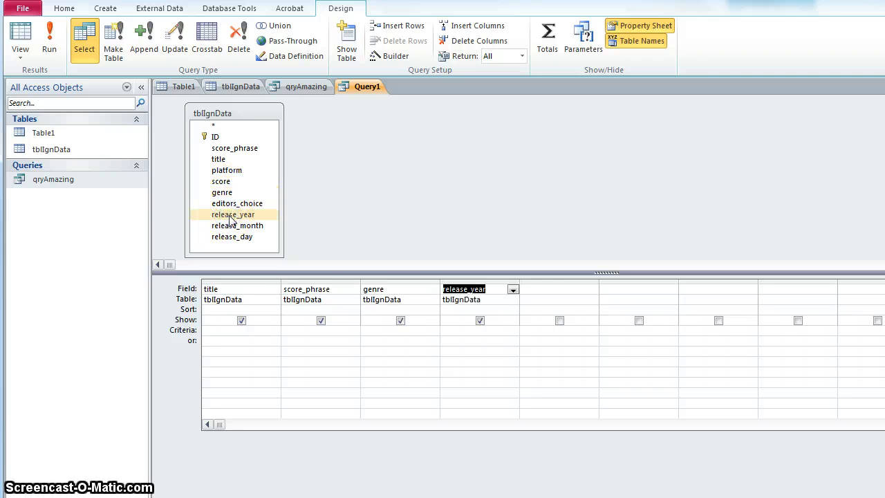
pyautogui.doubleClick(226, 170)
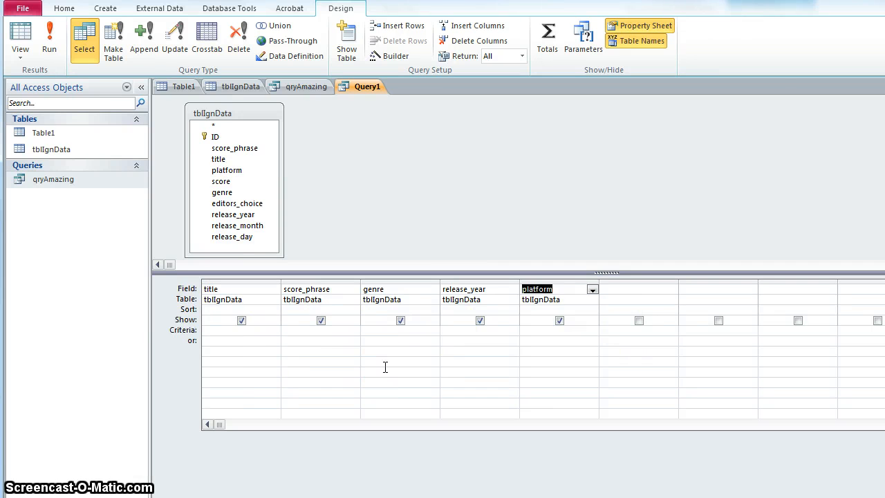
# Check the genre values in tblIgnData and set the new query's genre criterion to "Fighting".
pyautogui.click(225, 87)
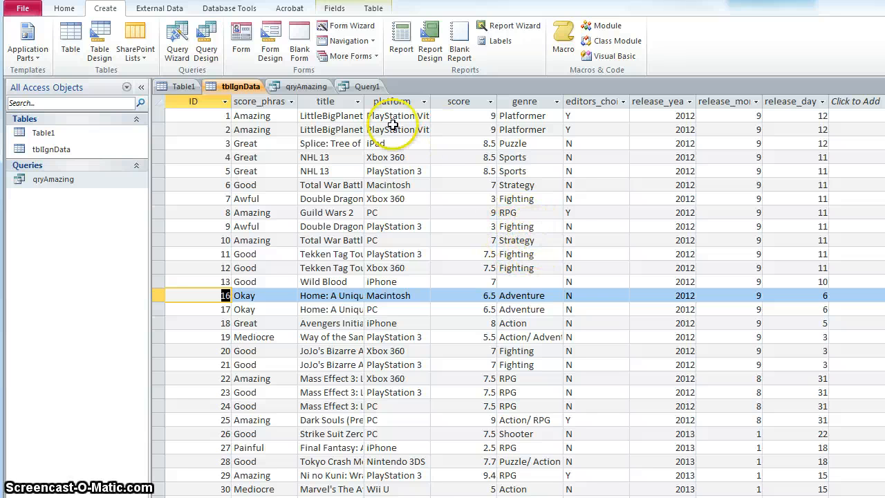
pyautogui.click(362, 87)
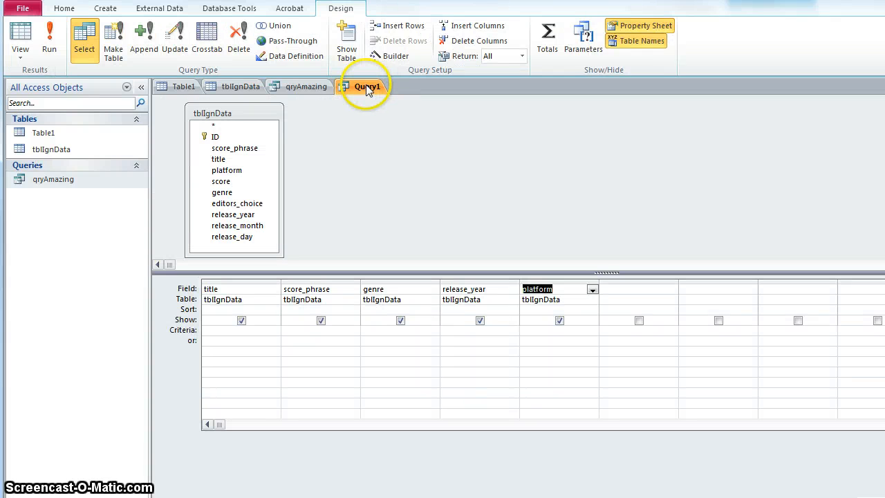
pyautogui.click(373, 280)
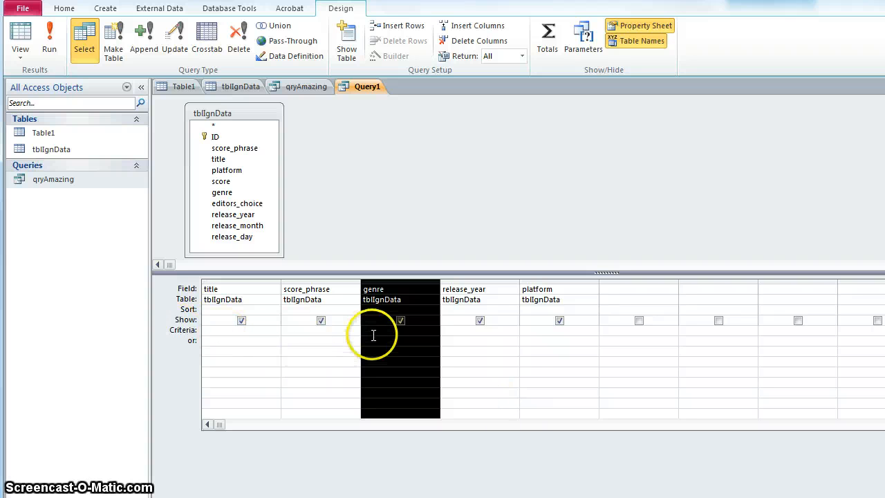
pyautogui.click(440, 343)
pyautogui.write('Fighting')
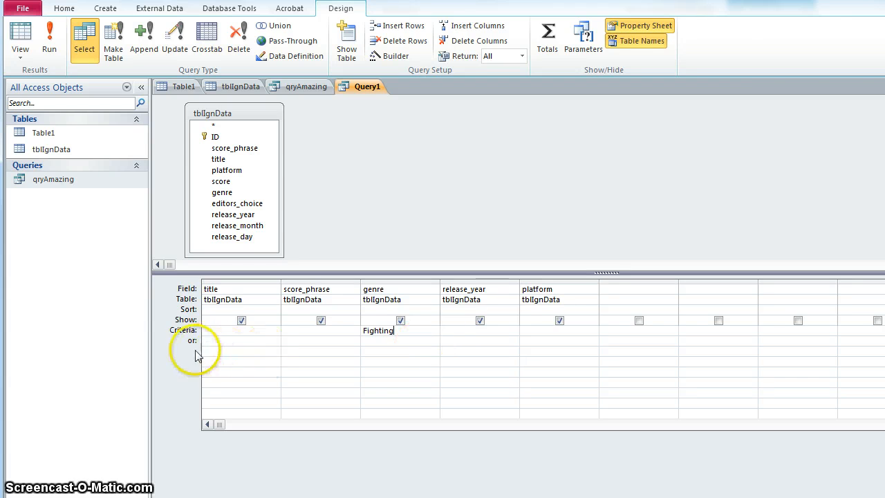
pyautogui.click(381, 344)
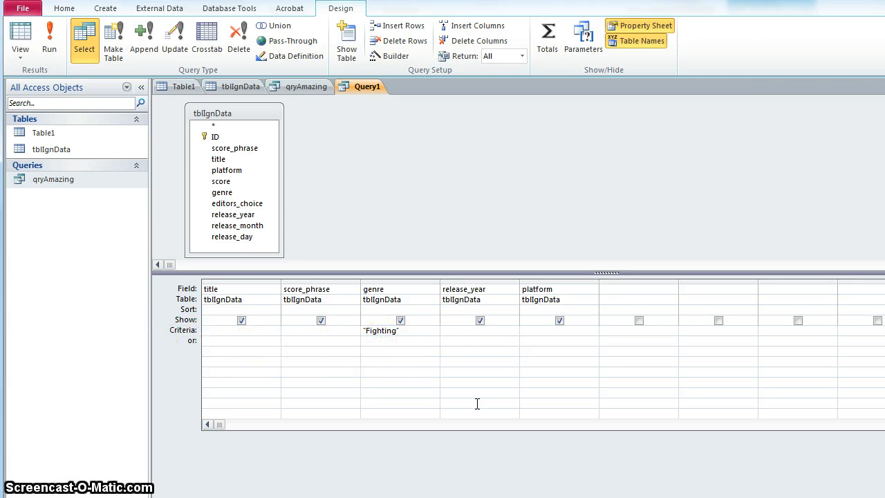
# Look up another genre in tblIgnData and add "Strategy" as the alternative (or) criterion for genre in the new query.
pyautogui.click(233, 86)
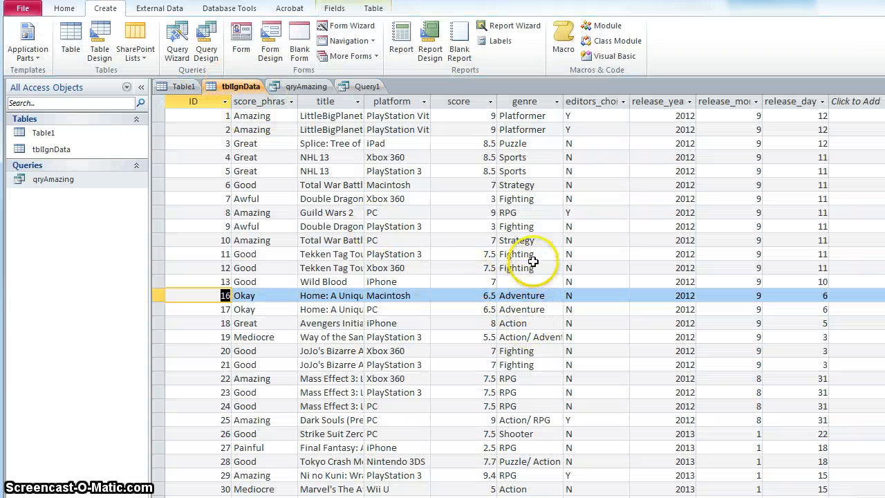
pyautogui.click(370, 86)
pyautogui.click(389, 340)
pyautogui.write('S')
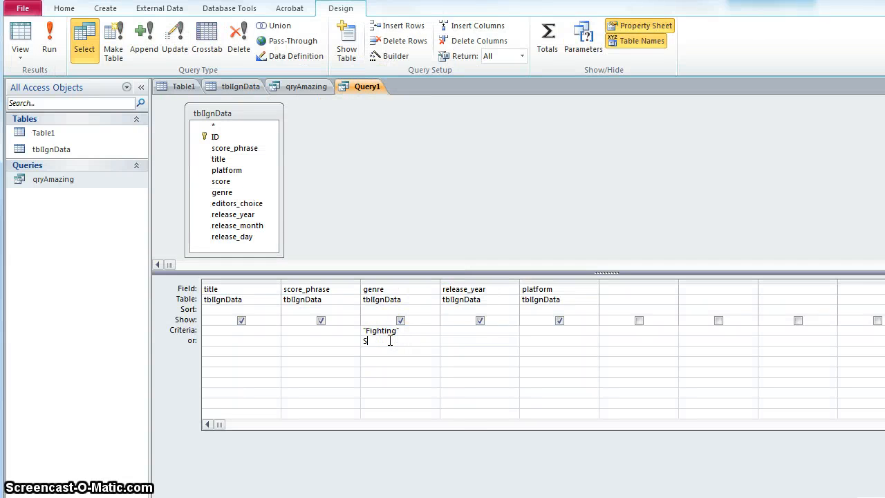
pyautogui.write('trategy')
pyautogui.click(400, 344)
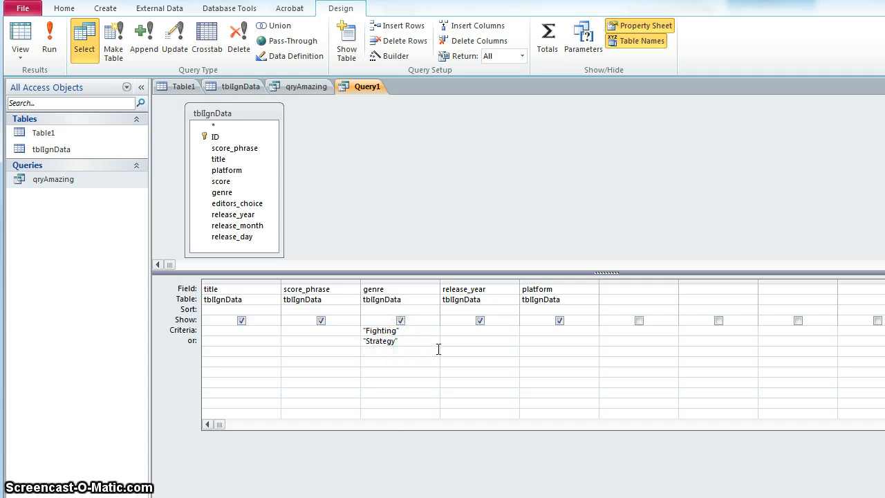
# Run the new Fighting or Strategy genre query and save it as qryFightingStrategy.
pyautogui.click(51, 40)
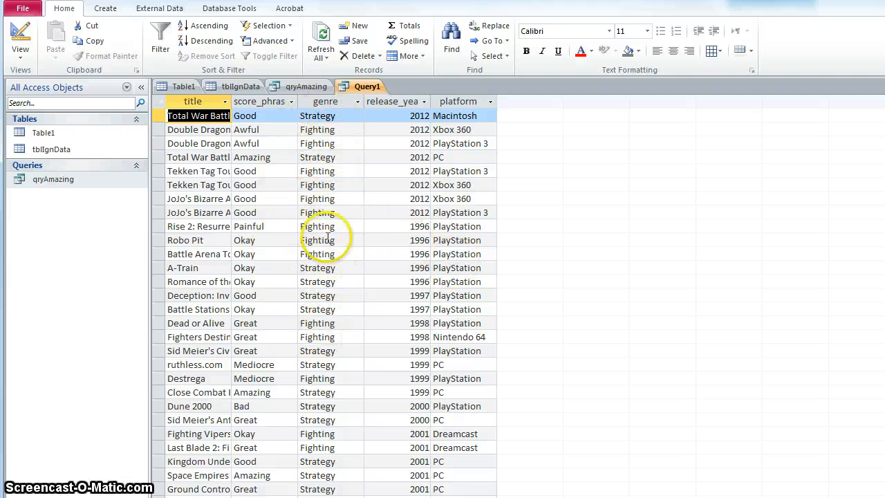
pyautogui.scroll(-3, 325, 297)
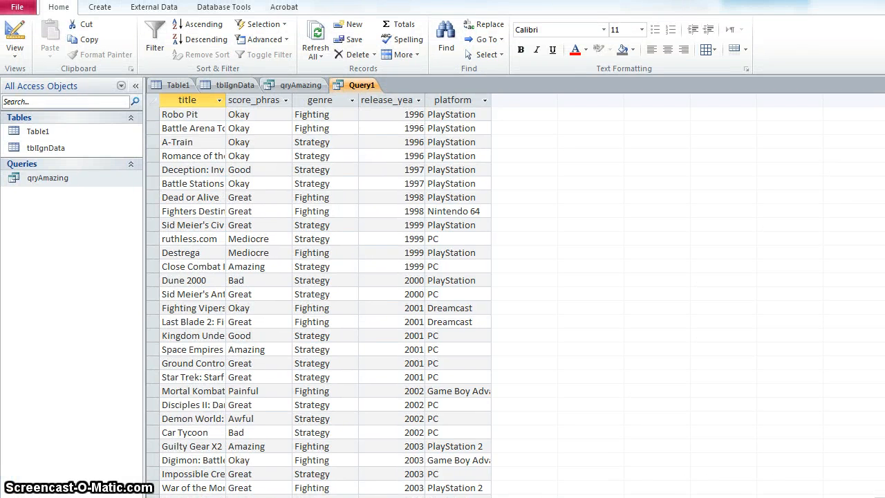
pyautogui.rightClick(350, 84)
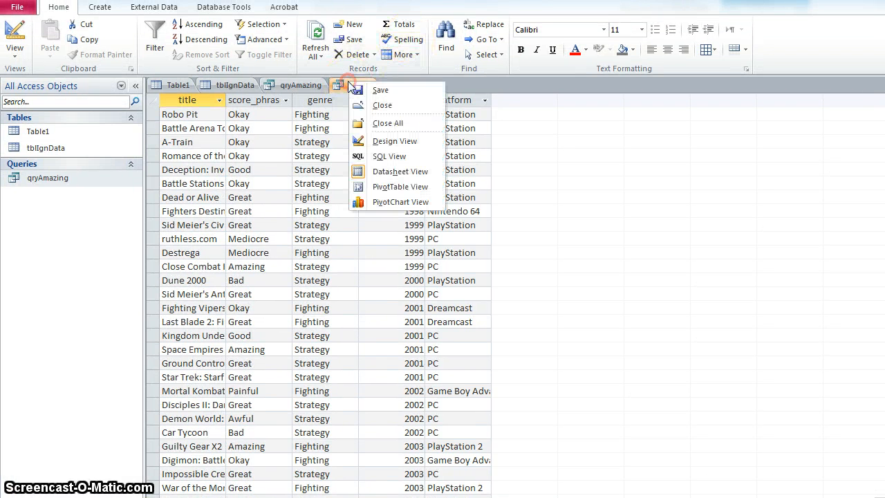
pyautogui.click(381, 91)
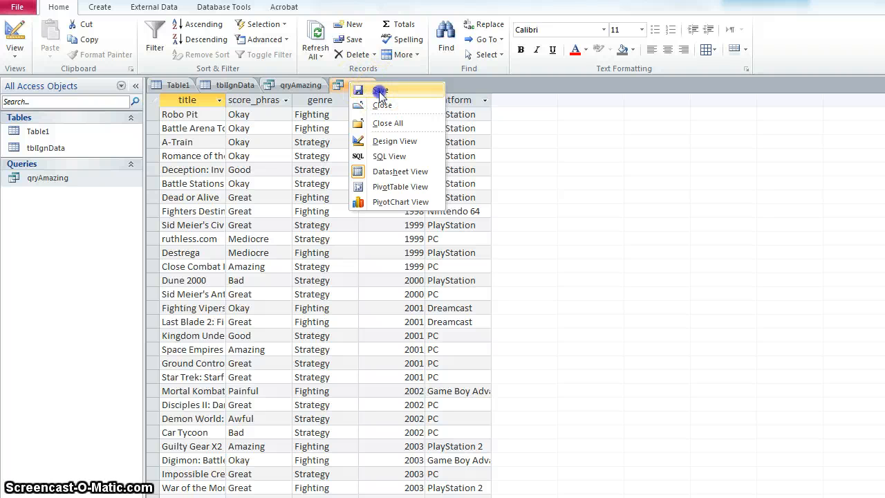
pyautogui.write('qryFightingStrategy')
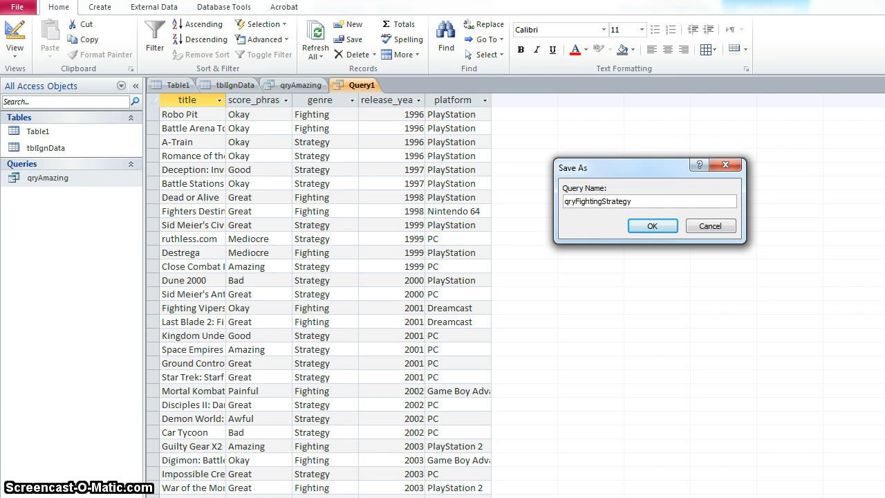
pyautogui.click(665, 231)
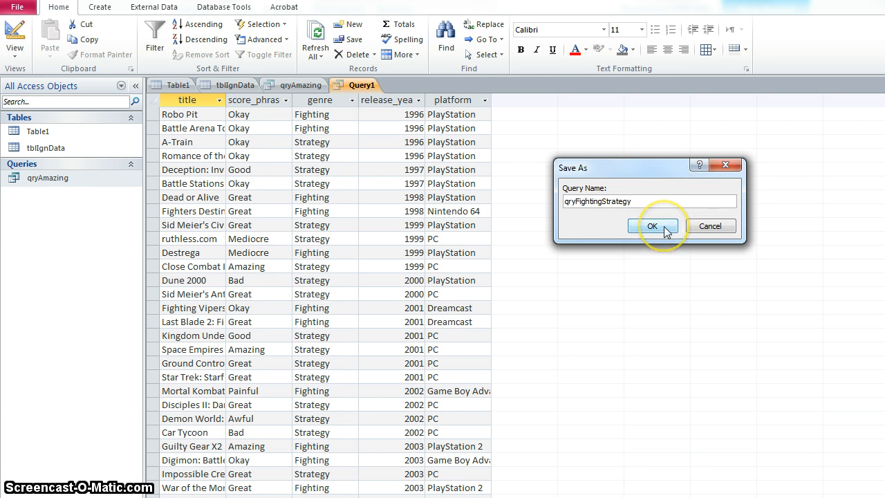